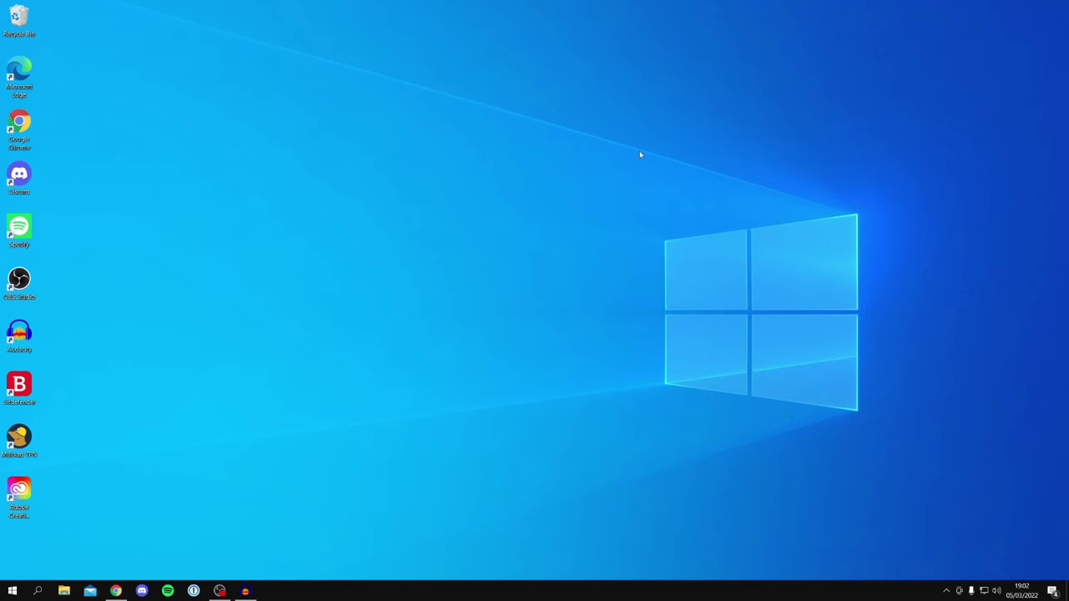
# Search Google in Chrome for 'lively wallpaper' and open the rocksdanister Lively Wallpaper site.
pyautogui.click(116, 590)
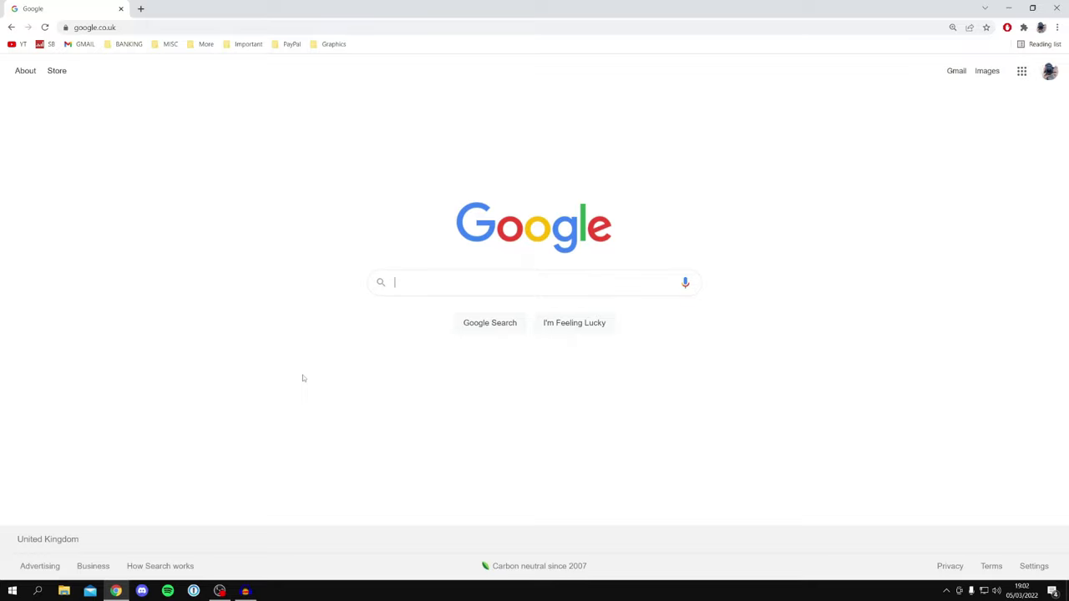
pyautogui.click(431, 273)
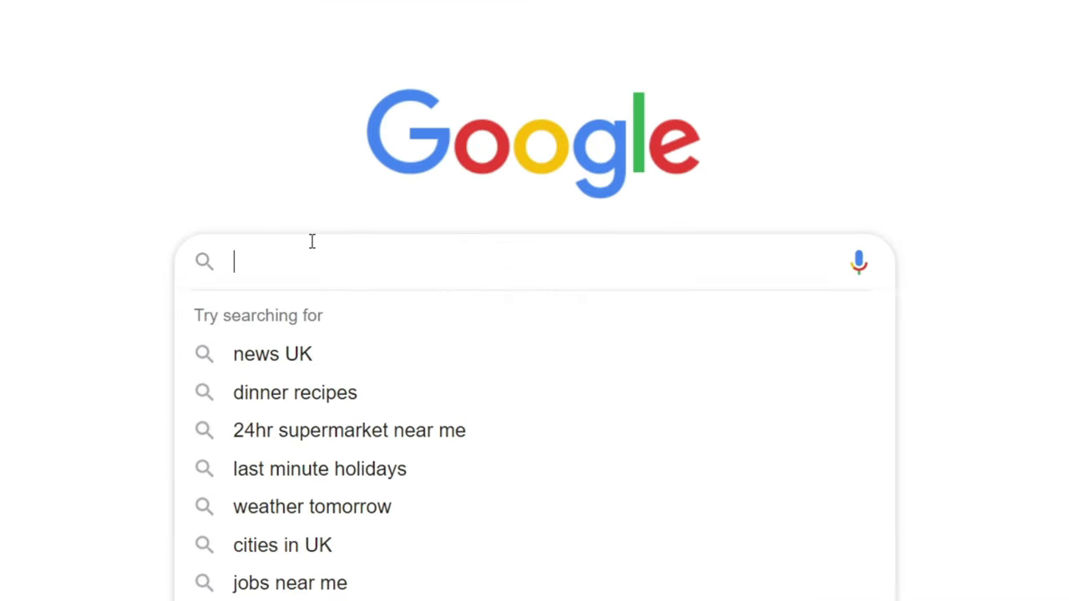
pyautogui.write('lively wallpap')
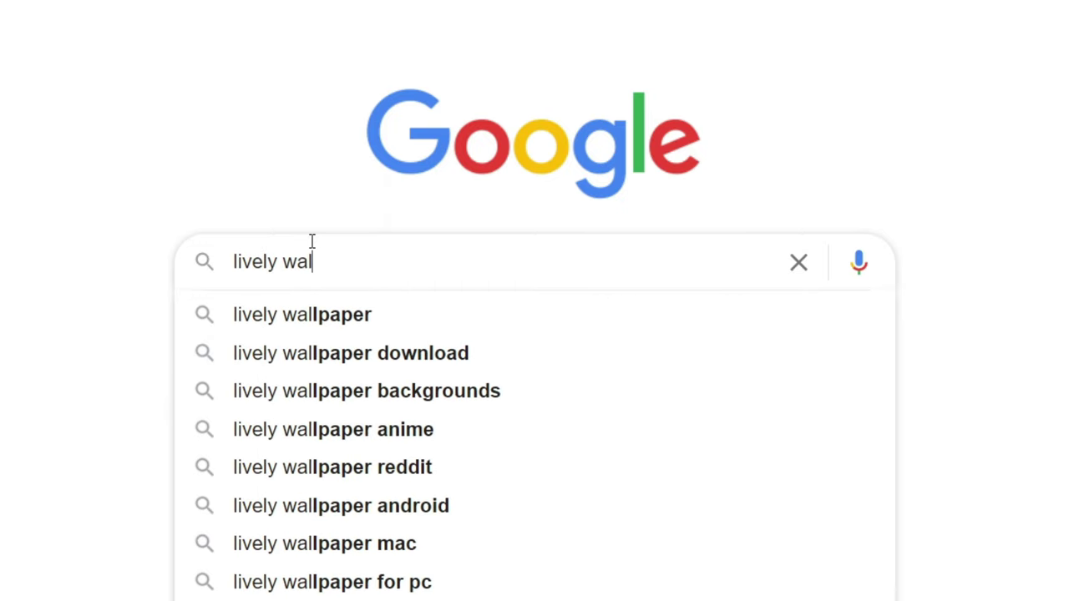
pyautogui.write('er')
pyautogui.press('Return')
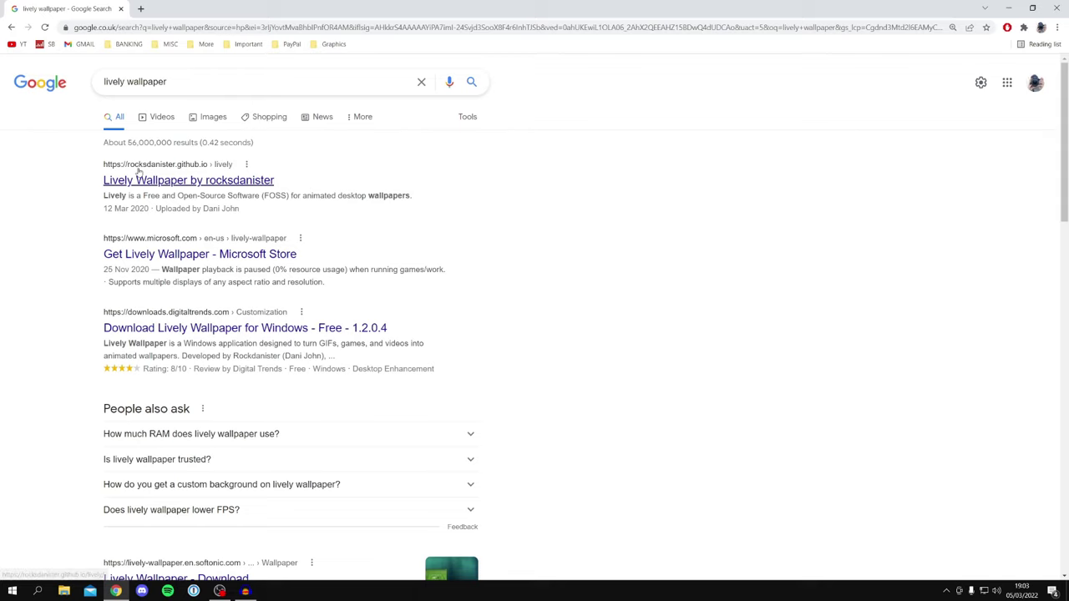
pyautogui.click(232, 182)
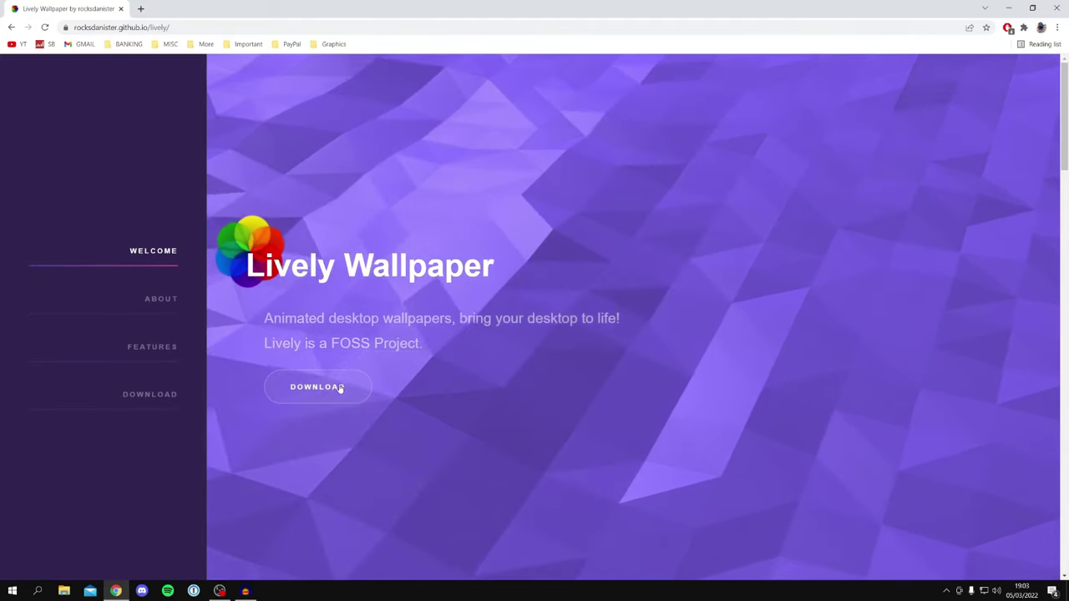
# Download the Lively Wallpaper v1.7.4.2 installer from the project's download section and run it.
pyautogui.click(324, 387)
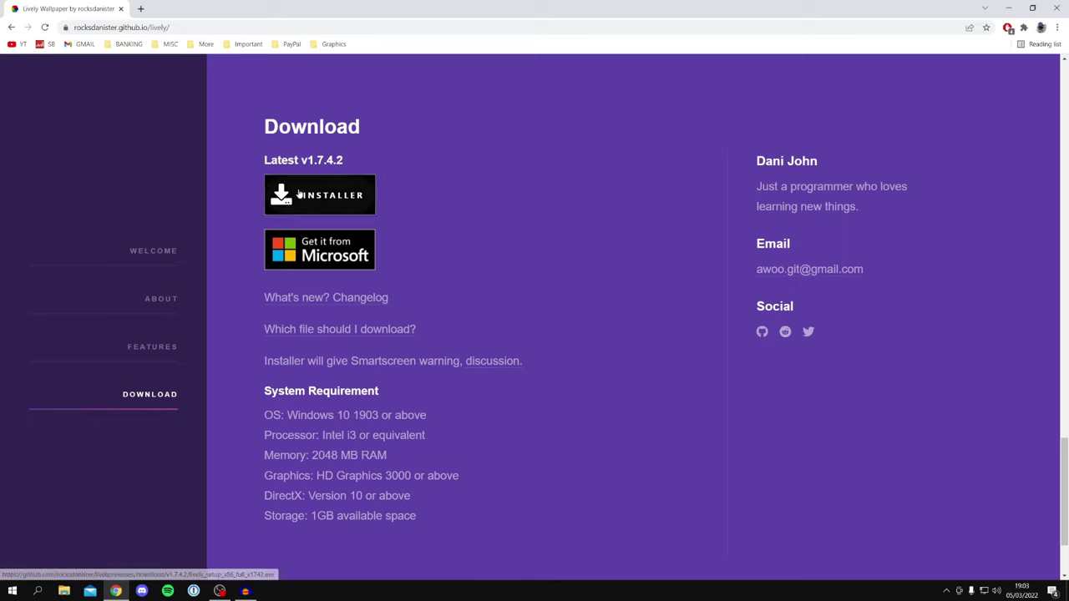
pyautogui.click(319, 207)
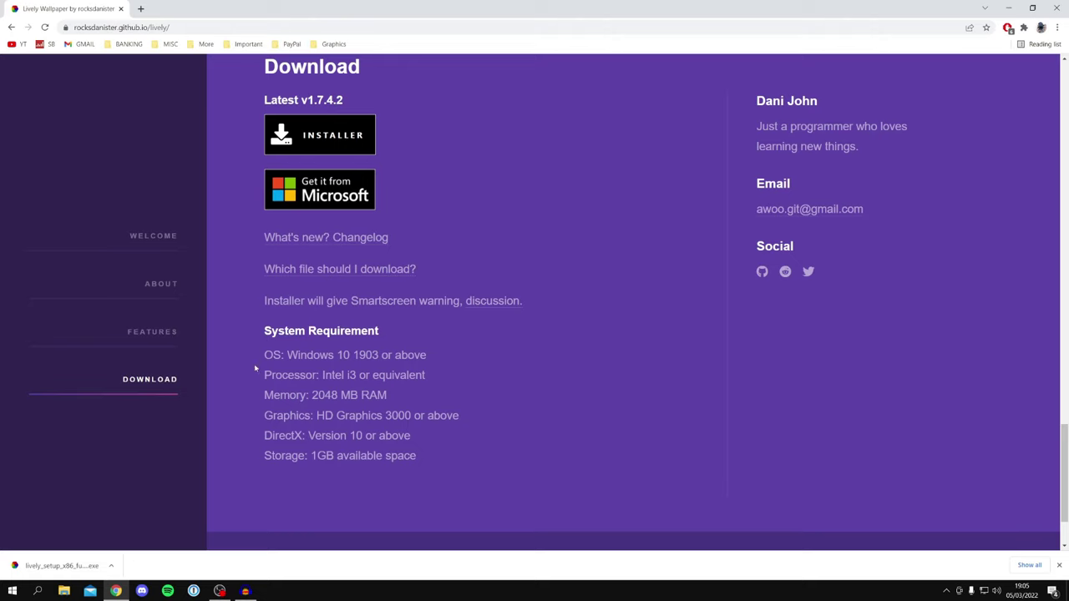
pyautogui.click(62, 565)
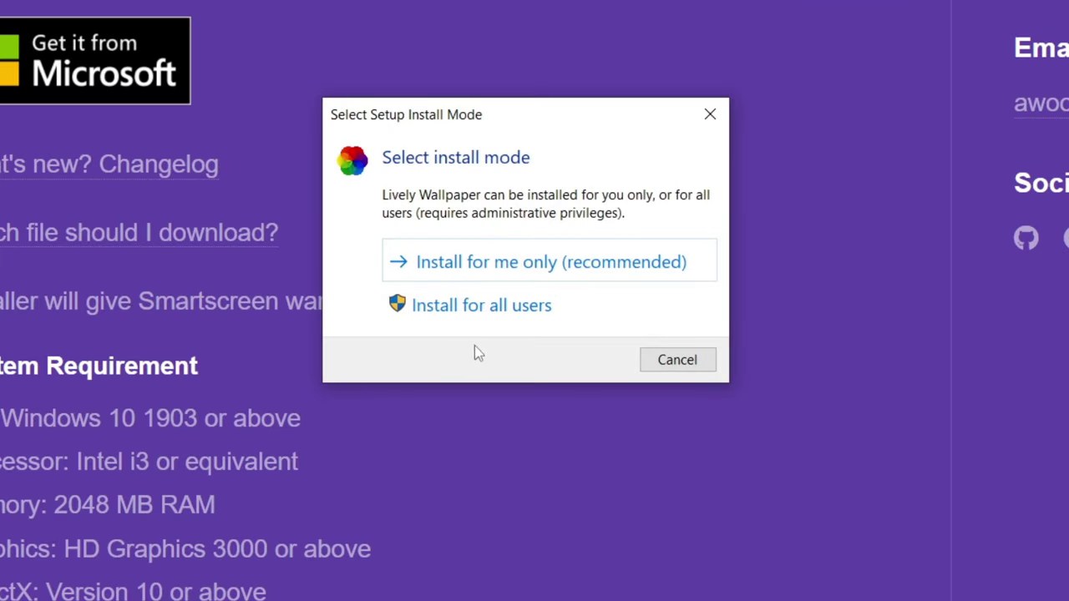
# Choose installing for all users, approve administrator access, and keep English as setup language.
pyautogui.click(513, 305)
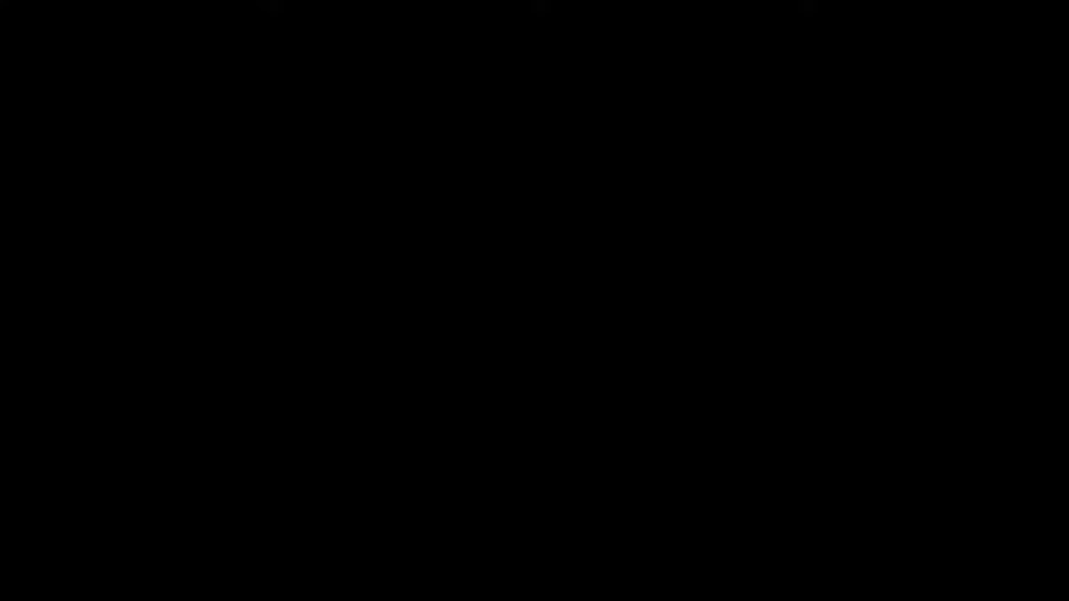
pyautogui.click(575, 344)
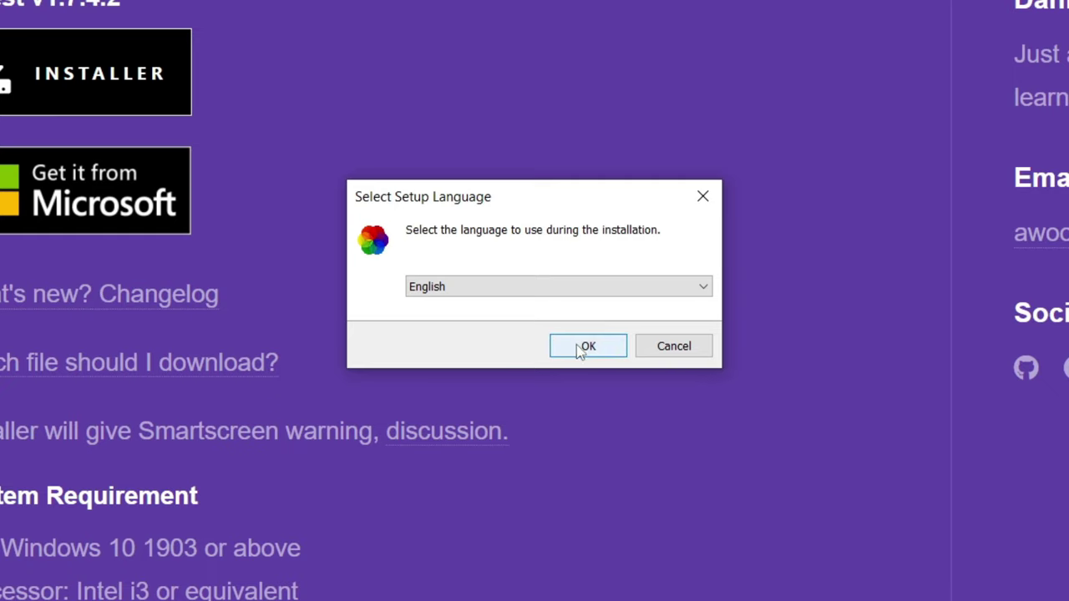
pyautogui.click(585, 345)
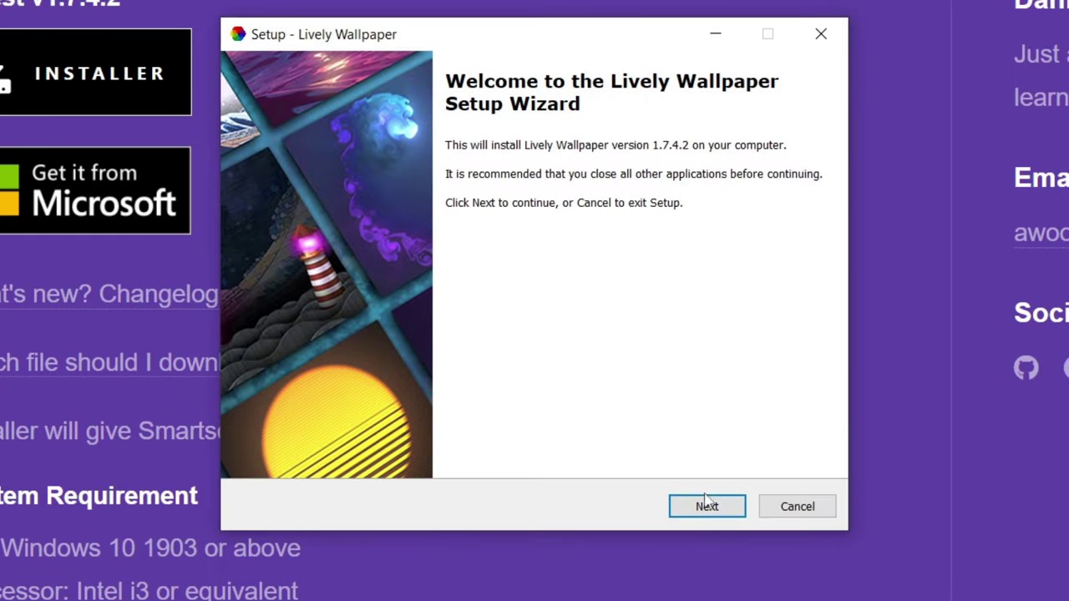
# Keep the default folder, untick the desktop shortcut and start-with-Windows options, and install.
pyautogui.click(706, 505)
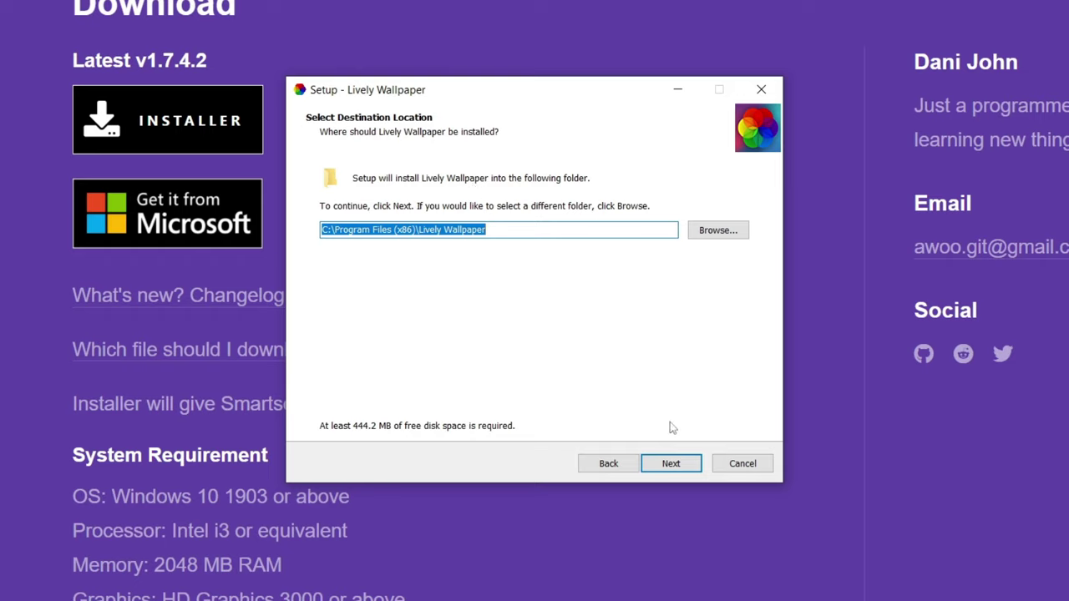
pyautogui.click(672, 463)
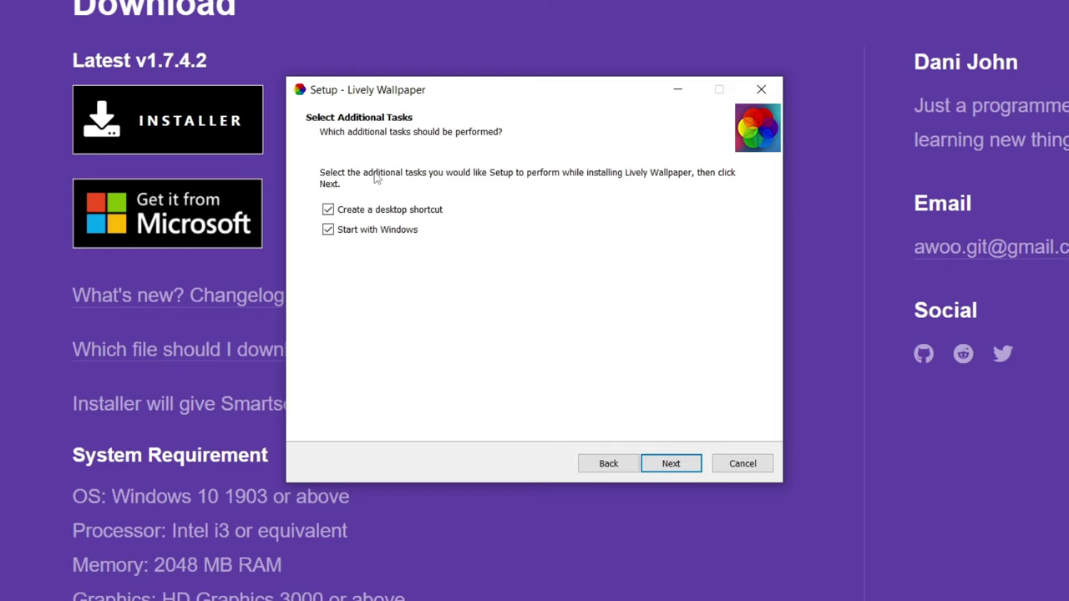
pyautogui.click(389, 233)
pyautogui.click(391, 216)
pyautogui.click(669, 464)
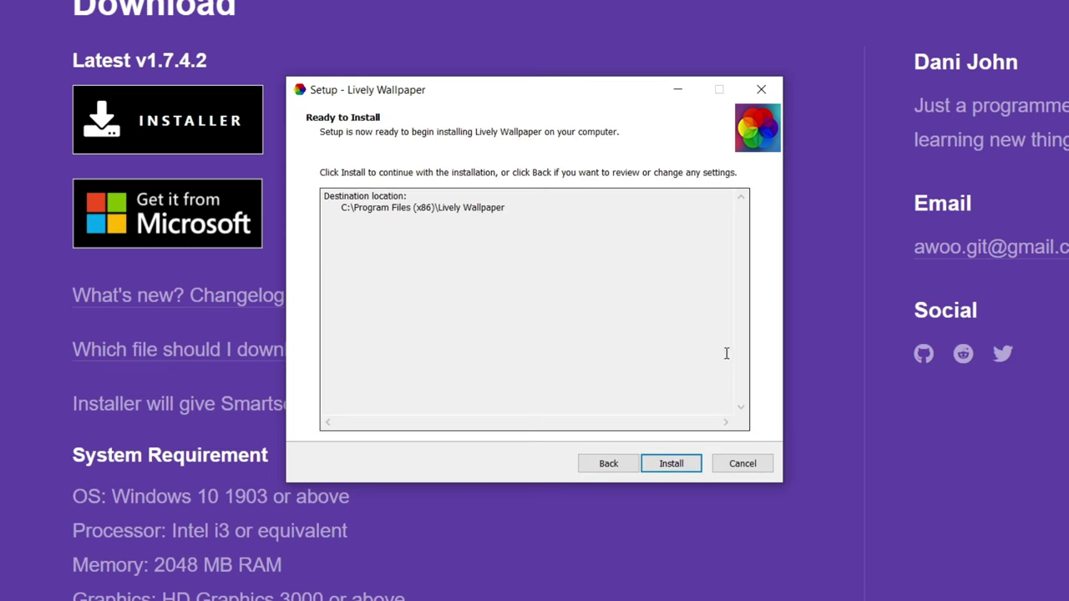
pyautogui.click(678, 466)
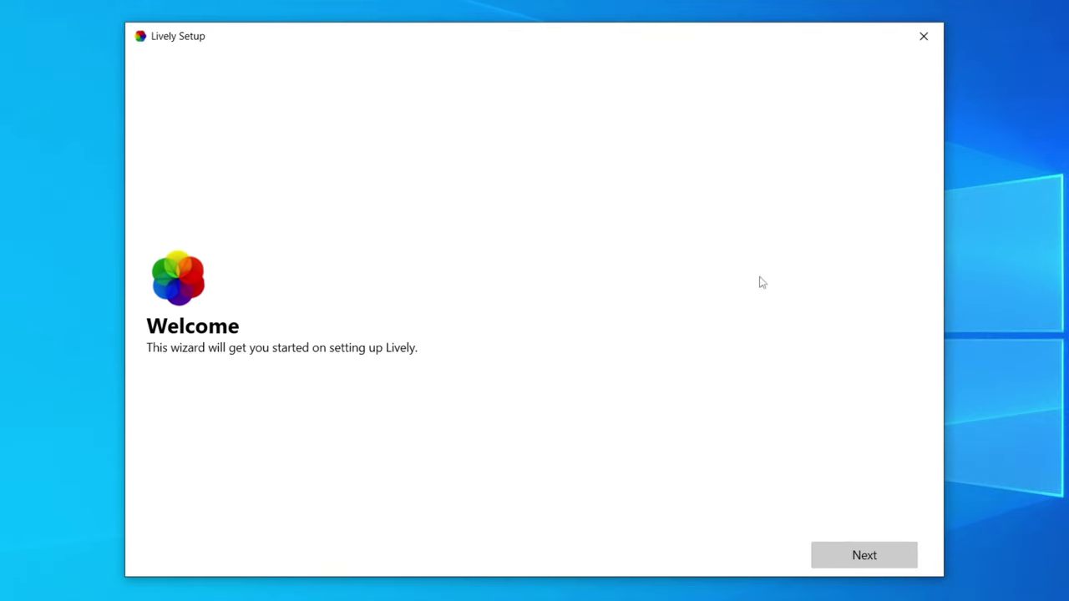
# Step through the first-run wizard keeping Start with Windows, Normal interface, and Taskbar Theme off.
pyautogui.click(891, 555)
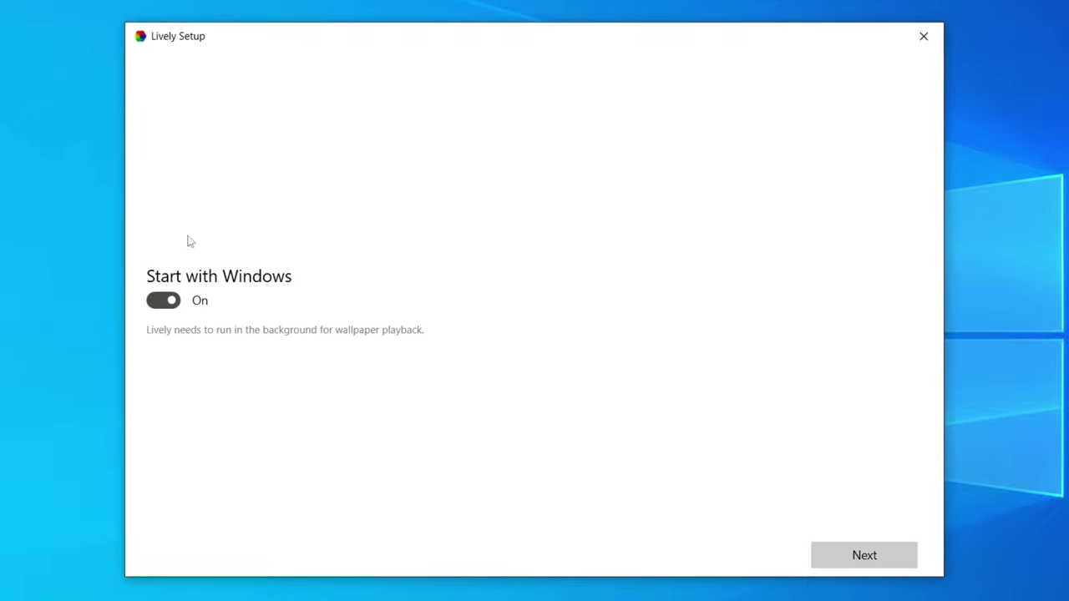
pyautogui.click(823, 561)
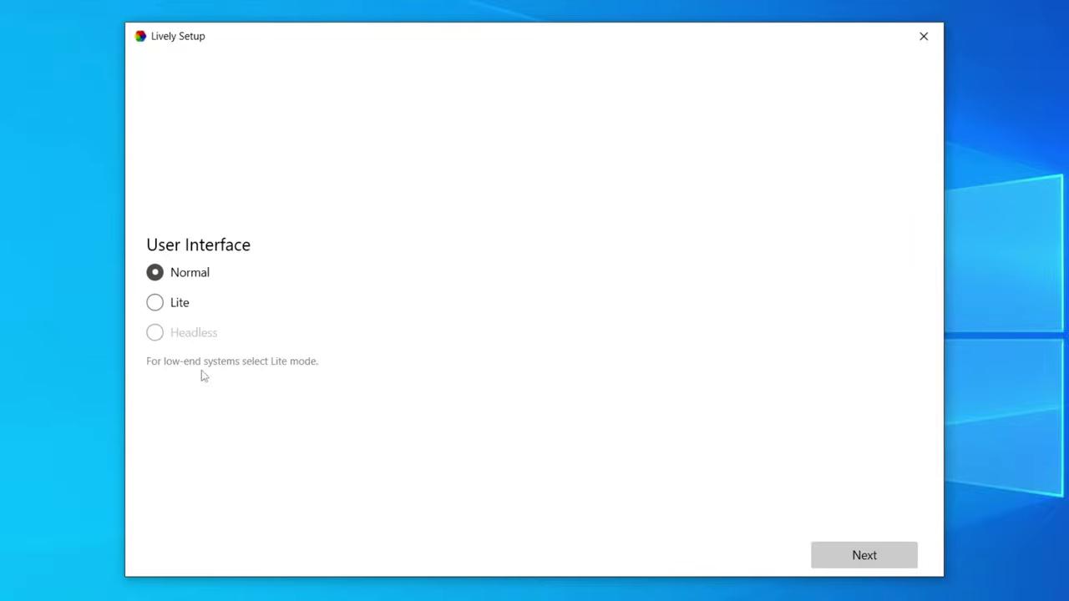
pyautogui.click(891, 558)
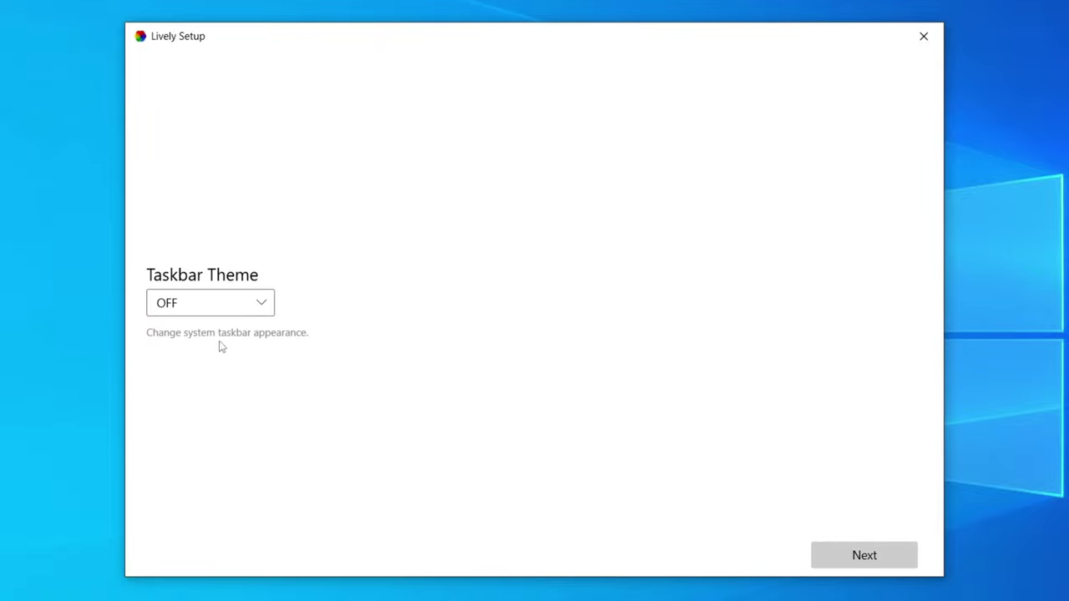
pyautogui.click(861, 555)
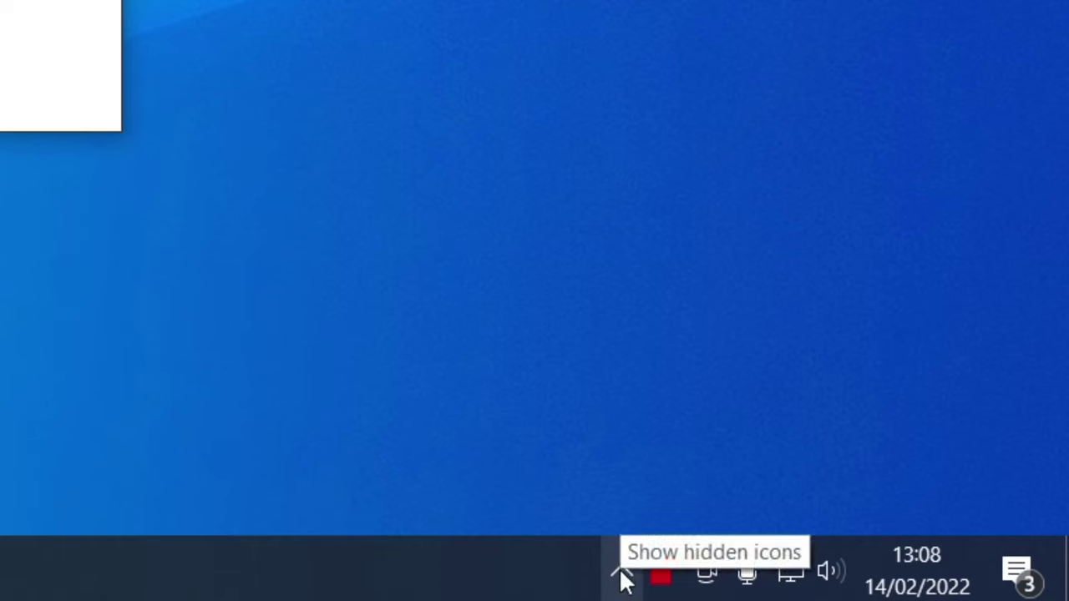
# Open Lively from its hidden system-tray icon's right-click menu to show the wallpaper library.
pyautogui.click(623, 575)
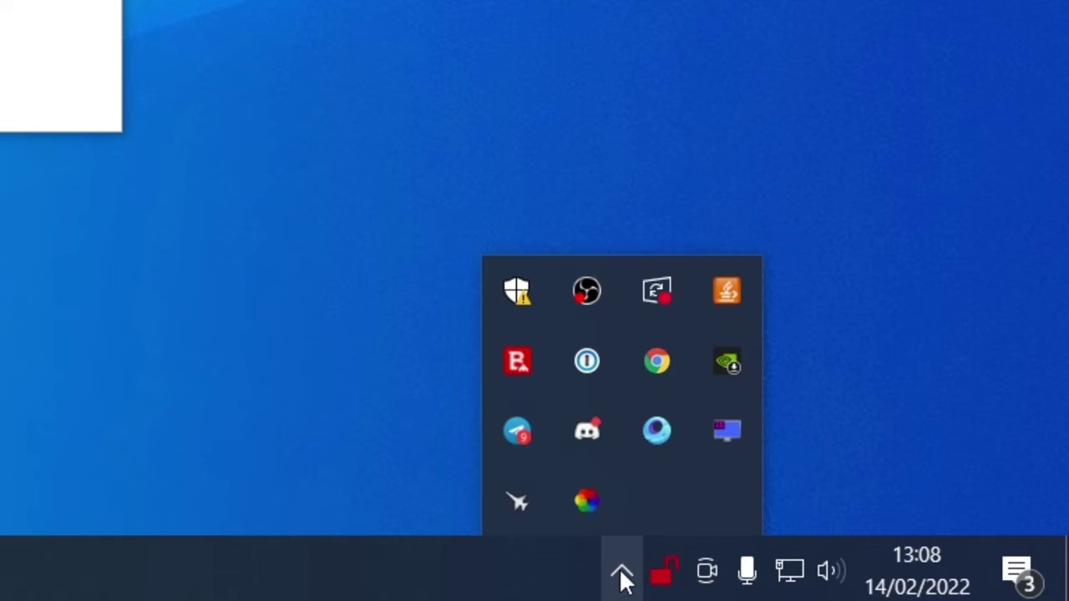
pyautogui.rightClick(587, 504)
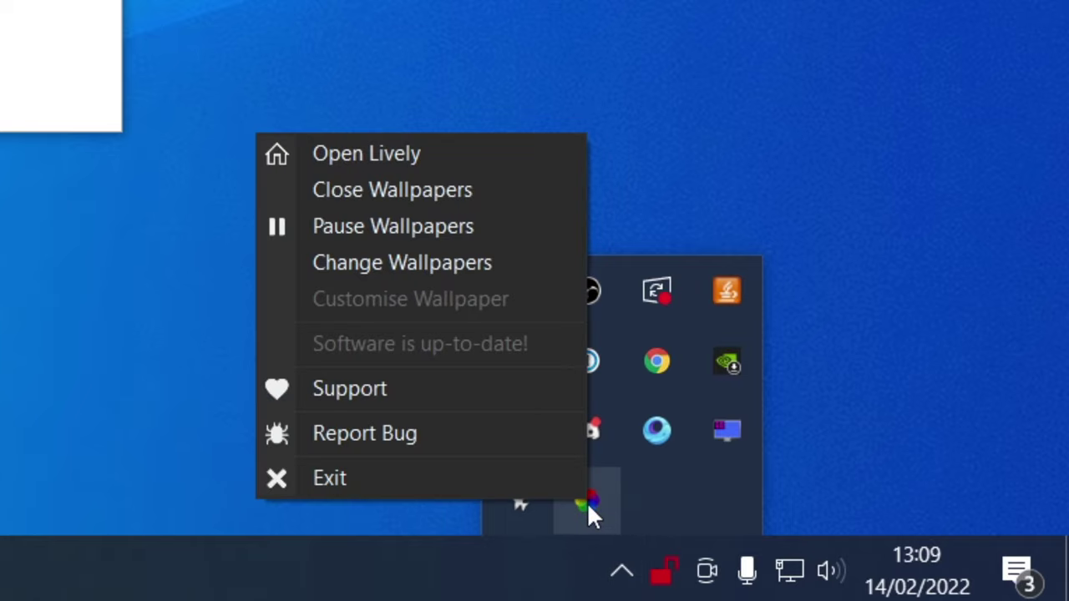
pyautogui.click(403, 164)
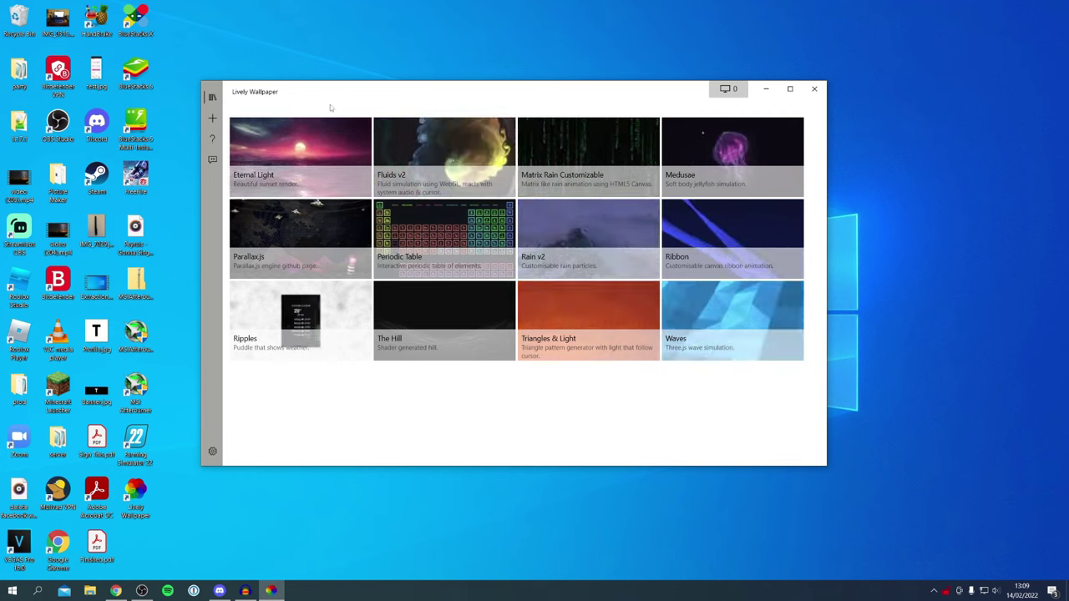
# Apply Parallax.js as the wallpaper, preview it on the desktop, and bring up display placement settings.
pyautogui.click(294, 234)
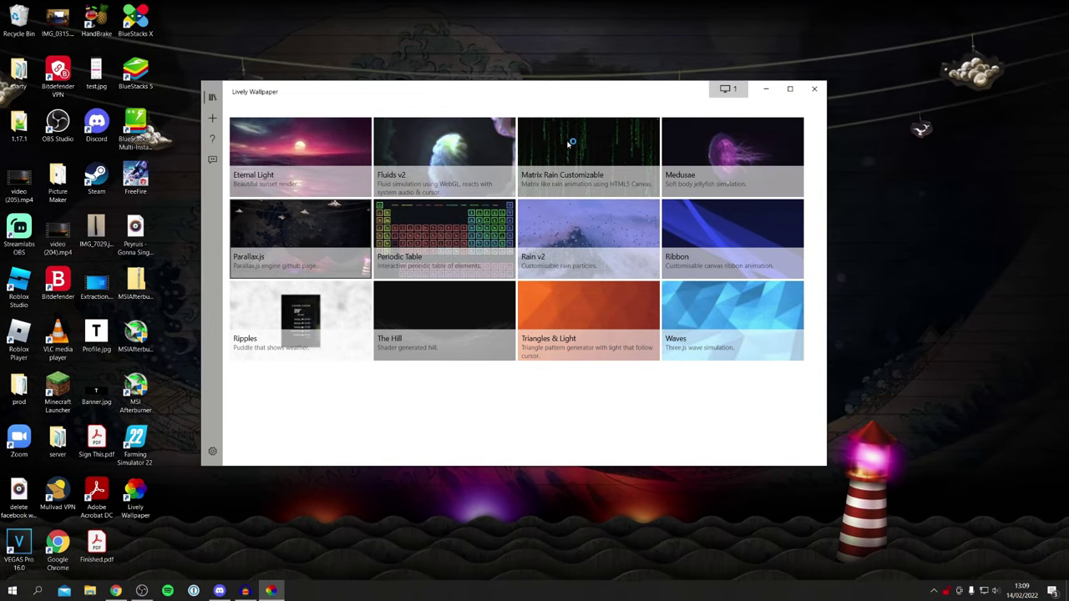
pyautogui.moveTo(299, 94); pyautogui.dragTo(404, 526)
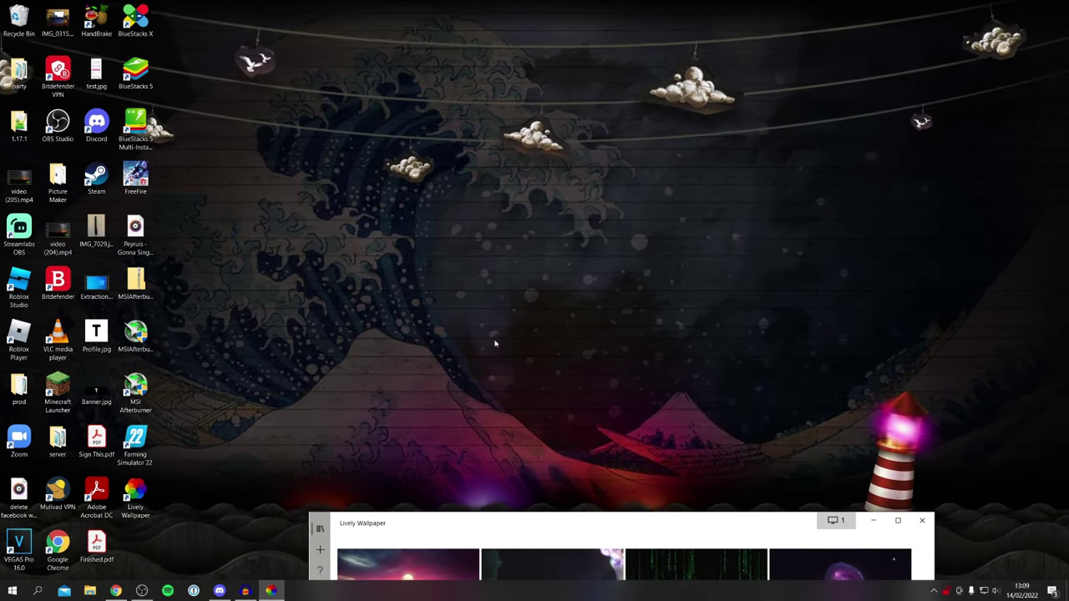
pyautogui.moveTo(538, 518); pyautogui.dragTo(445, 85)
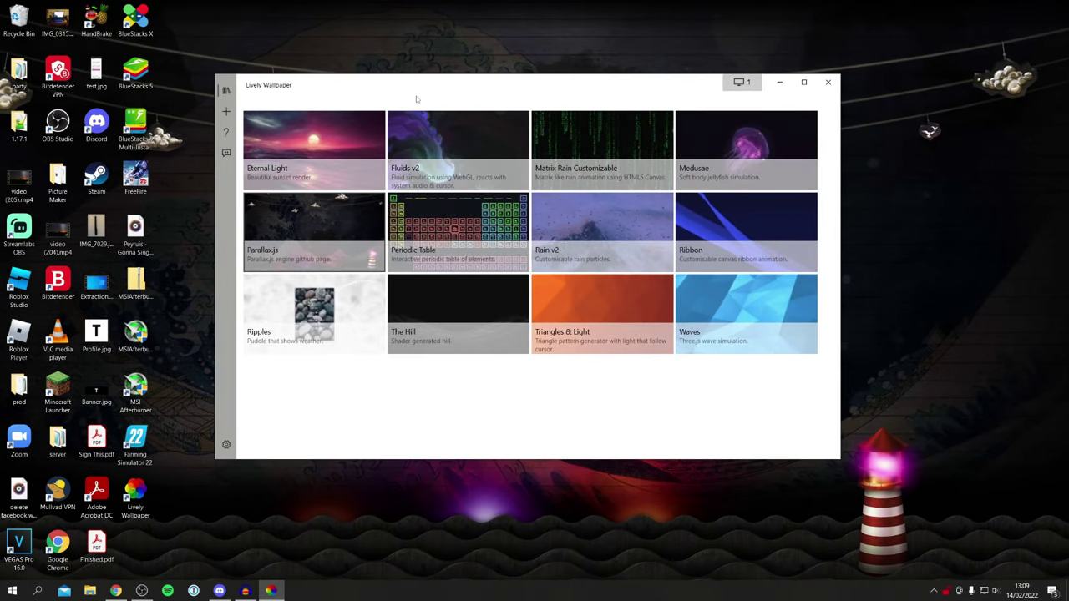
pyautogui.click(740, 84)
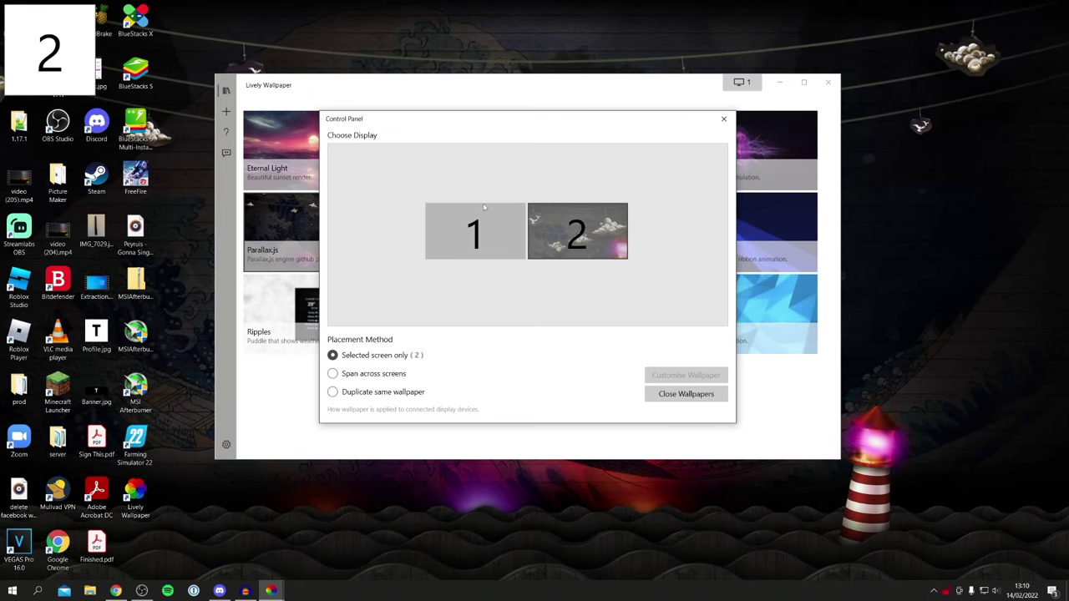
# Try duplicating across displays, then set Selected screen only on display 2 and close Control Panel.
pyautogui.click(466, 240)
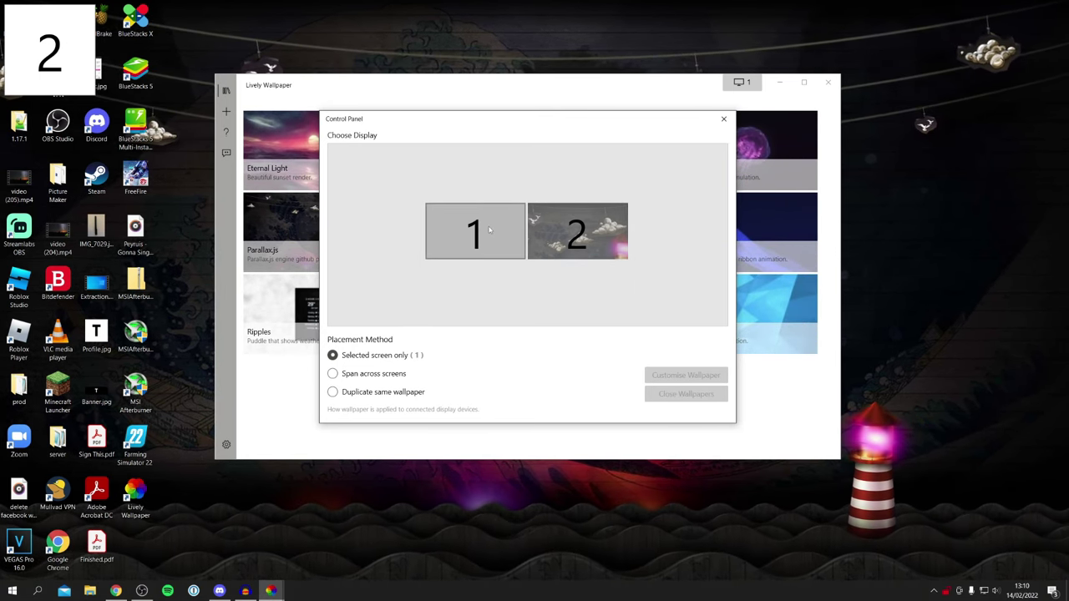
pyautogui.click(381, 393)
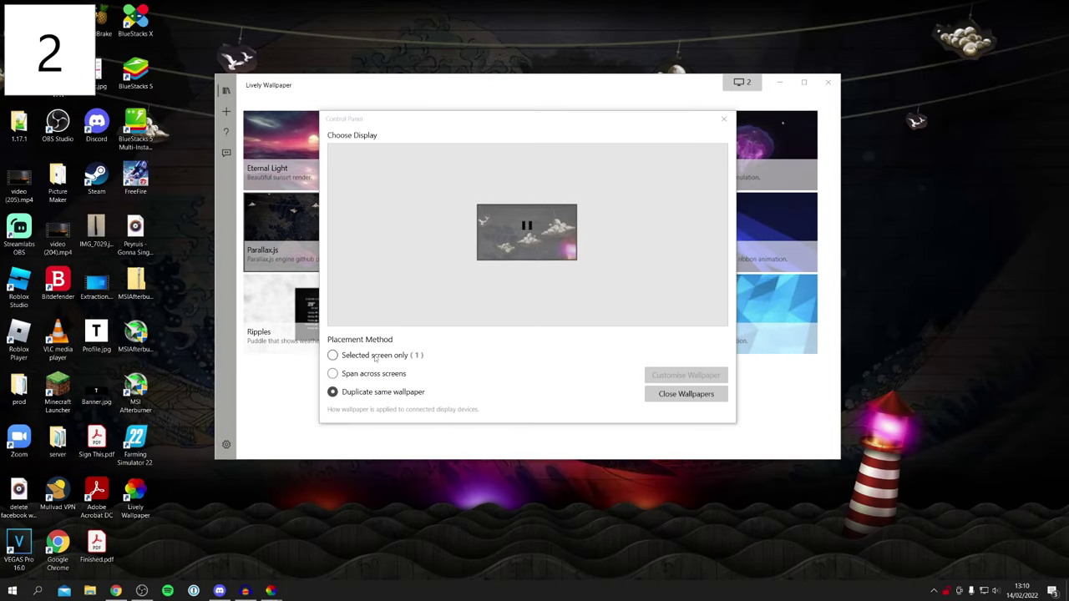
pyautogui.click(374, 357)
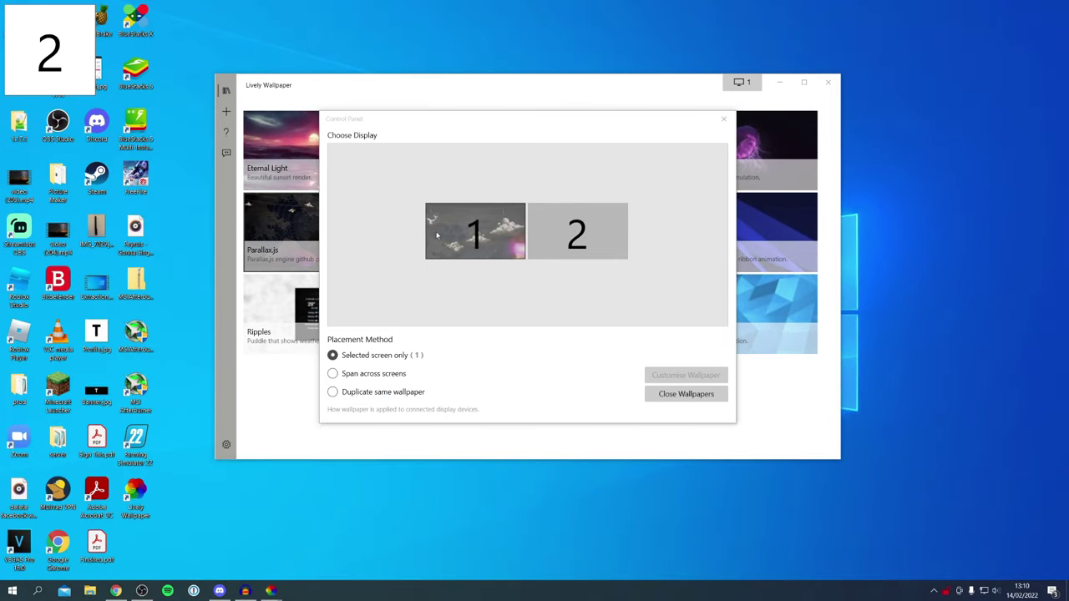
pyautogui.click(578, 234)
pyautogui.click(723, 121)
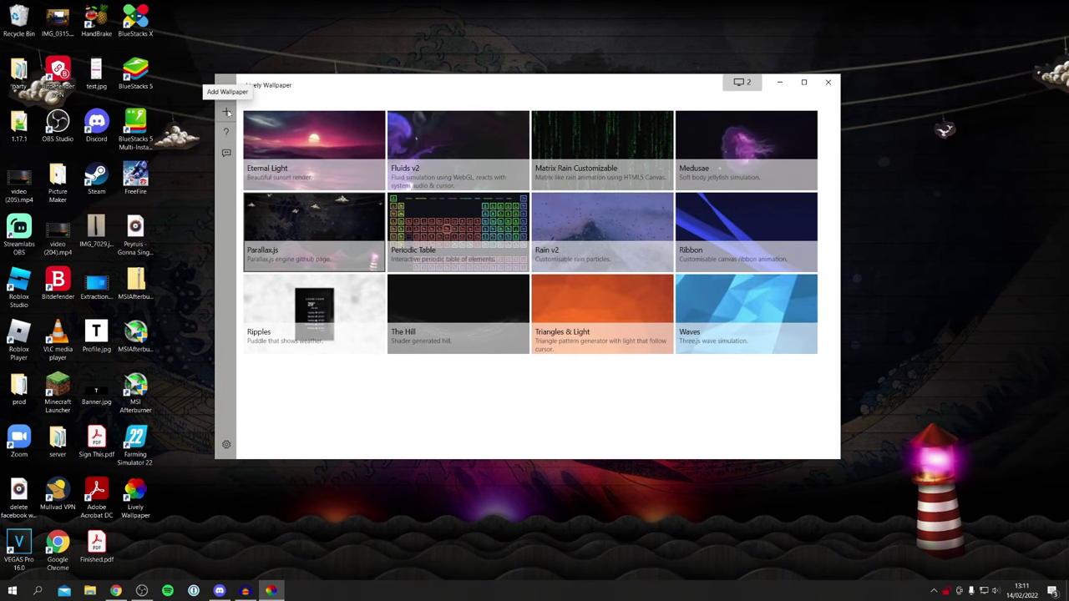
# Open Lively's Add Wallpaper page, press Browse, then scroll the YouTube 'live wallpaper' results.
pyautogui.click(228, 113)
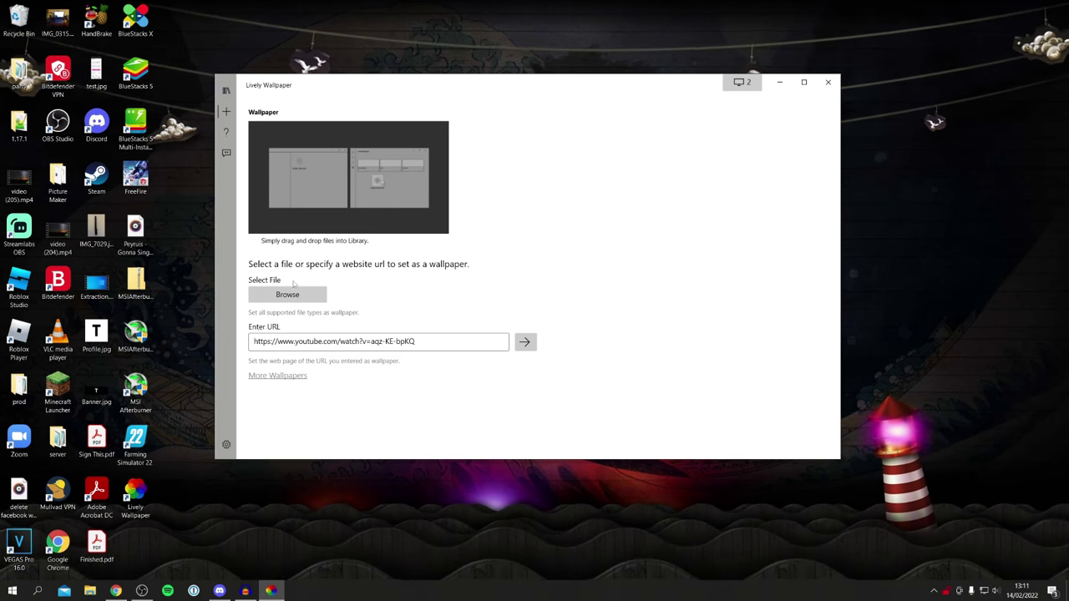
pyautogui.click(305, 293)
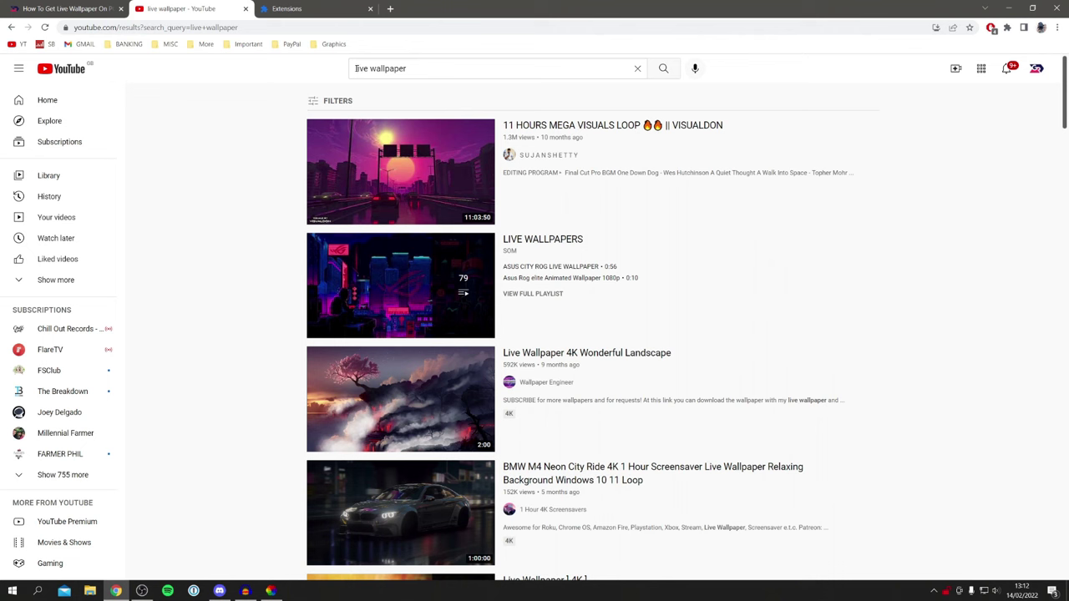
pyautogui.scroll(-1, 377, 276)
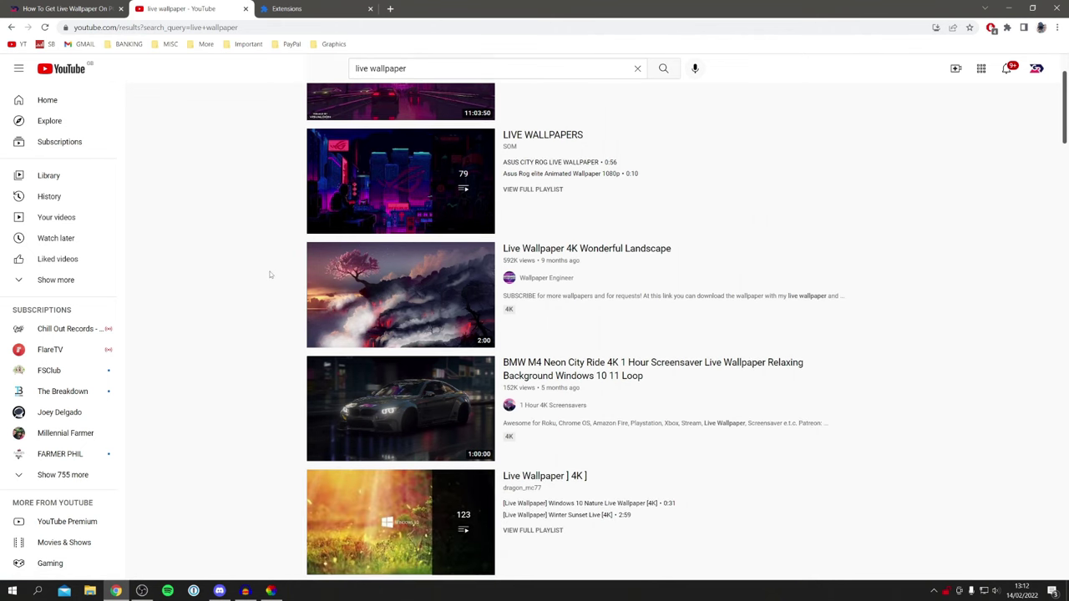
# Open and pause the BMW M4 Neon City Ride video, copy its YouTube address, and return to Lively.
pyautogui.scroll(-2, 291, 269)
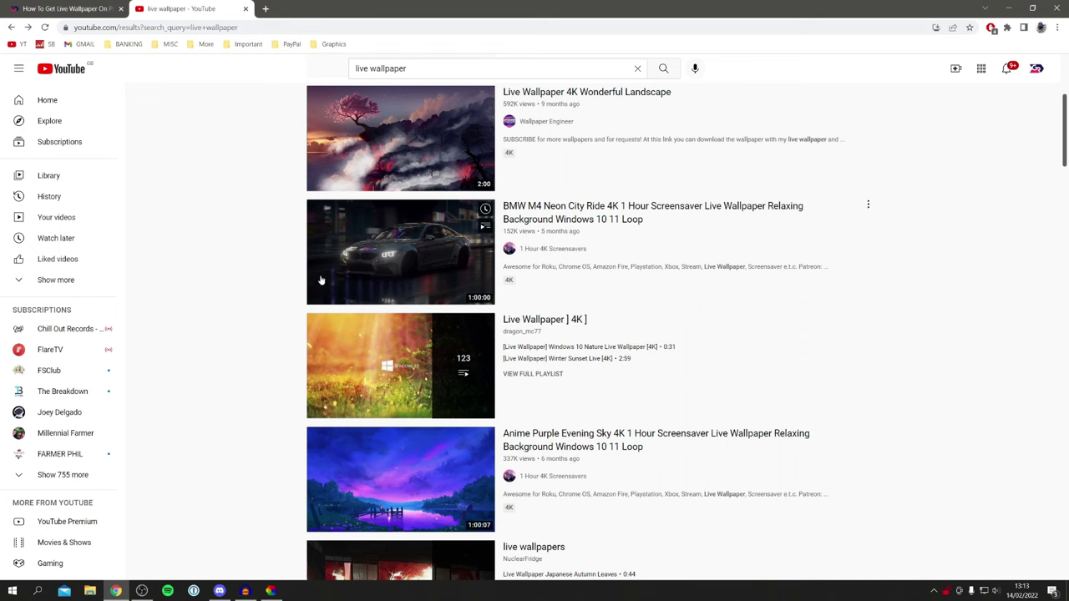
pyautogui.click(346, 265)
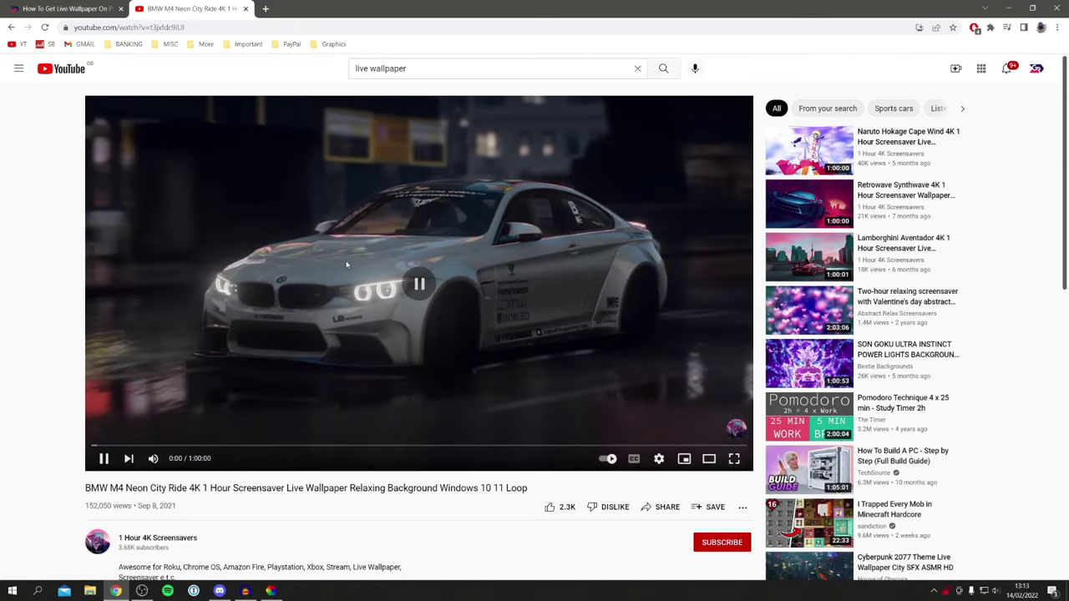
pyautogui.click(347, 265)
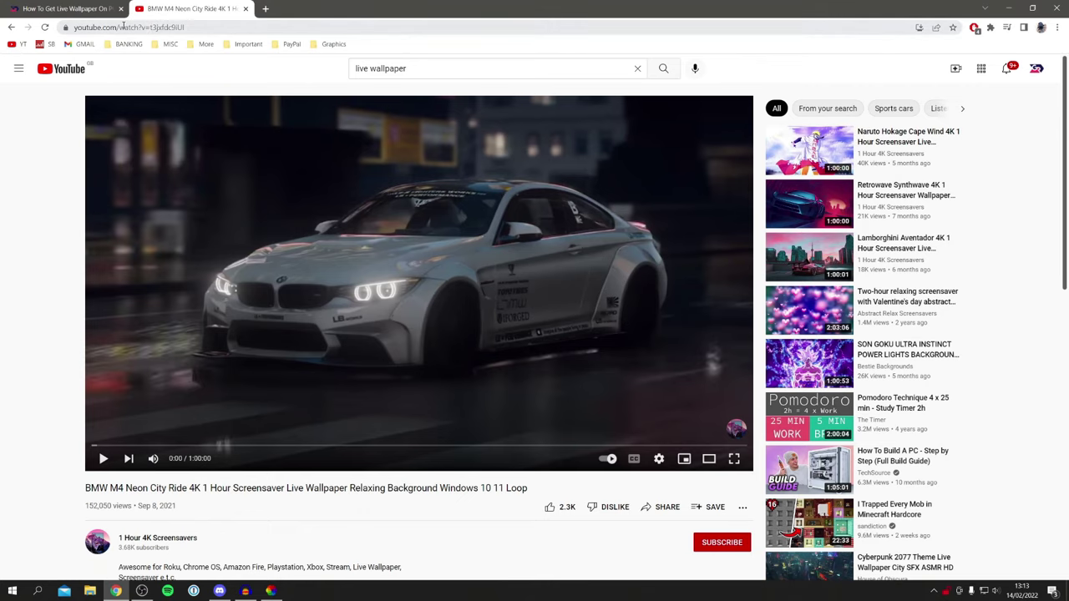
pyautogui.click(122, 27)
pyautogui.rightClick(161, 29)
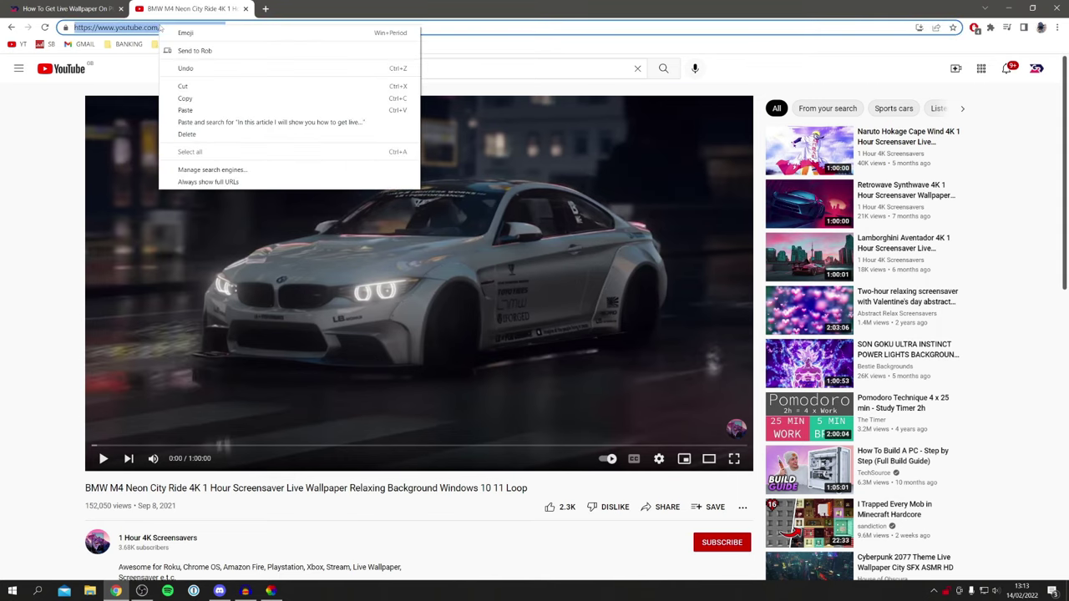
pyautogui.click(186, 99)
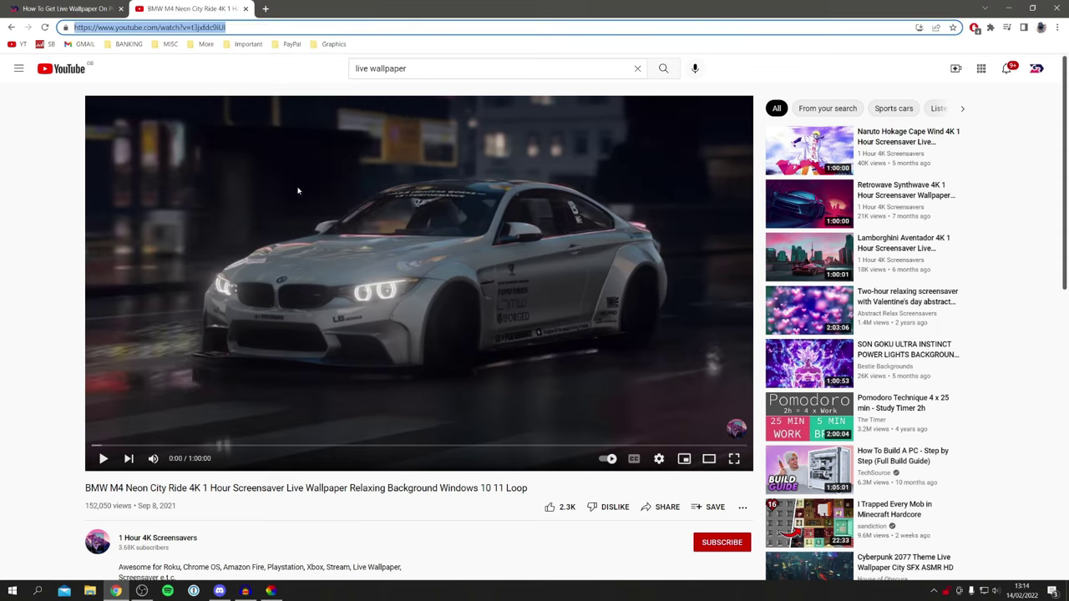
pyautogui.click(271, 591)
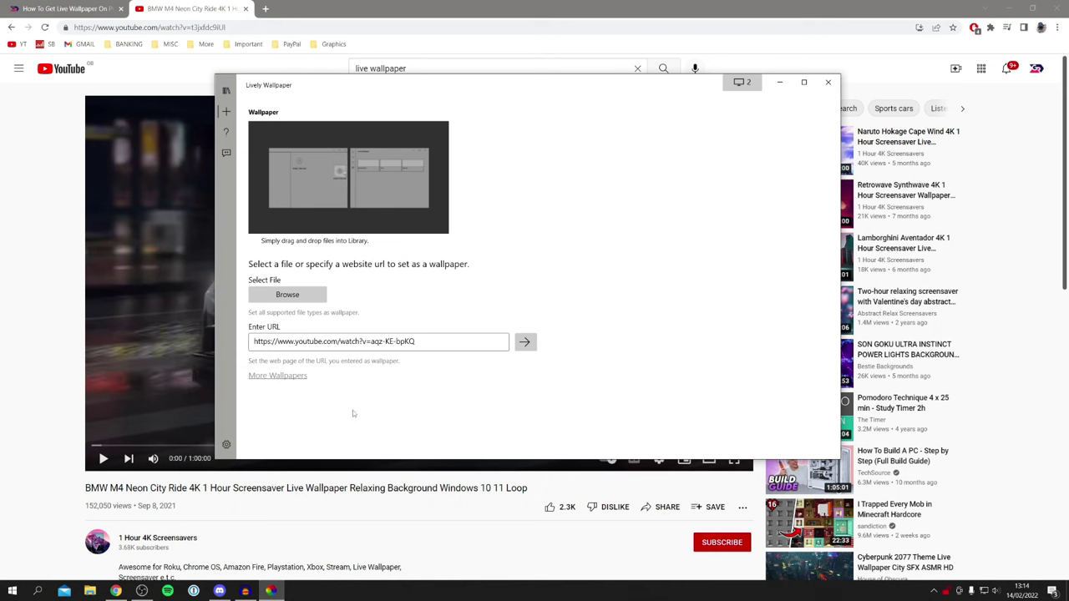
# Replace the old link in Enter URL with the pasted BMW video address and add it to the library.
pyautogui.click(1007, 4)
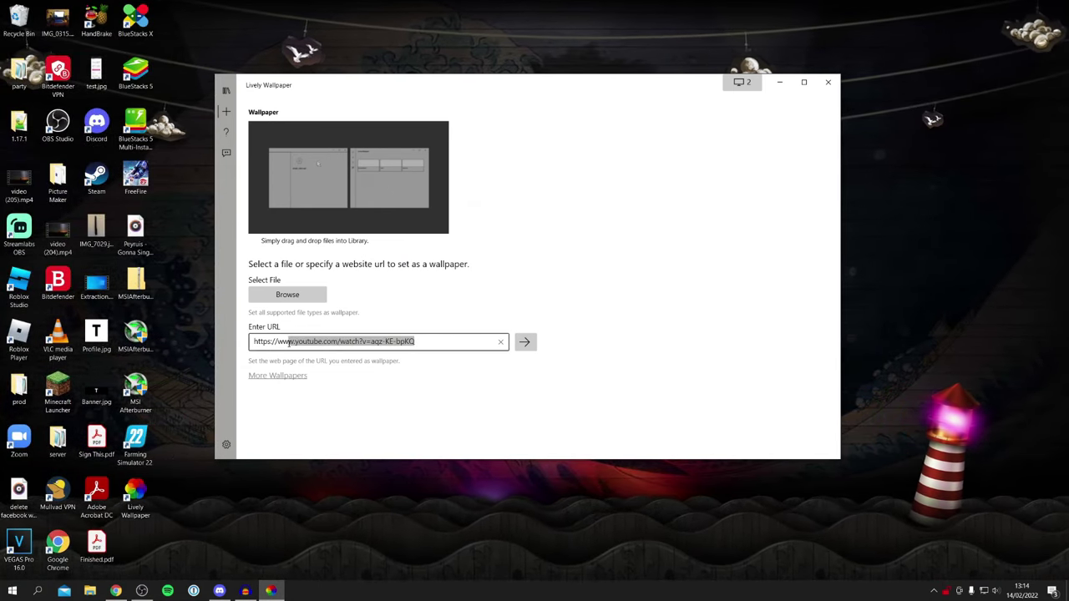
pyautogui.hotkey('ctrl', 'a')
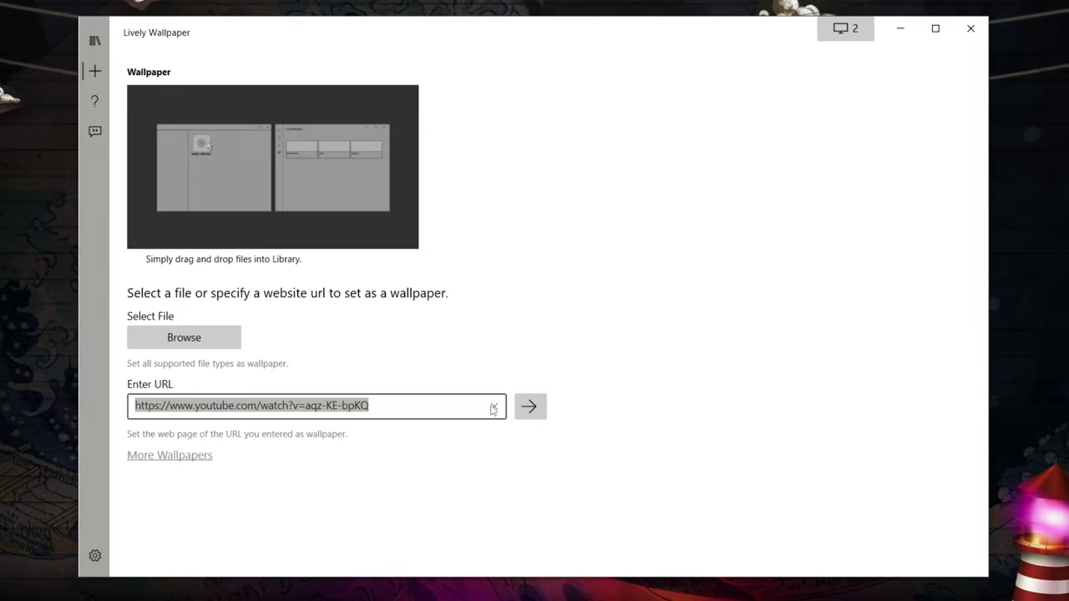
pyautogui.click(493, 408)
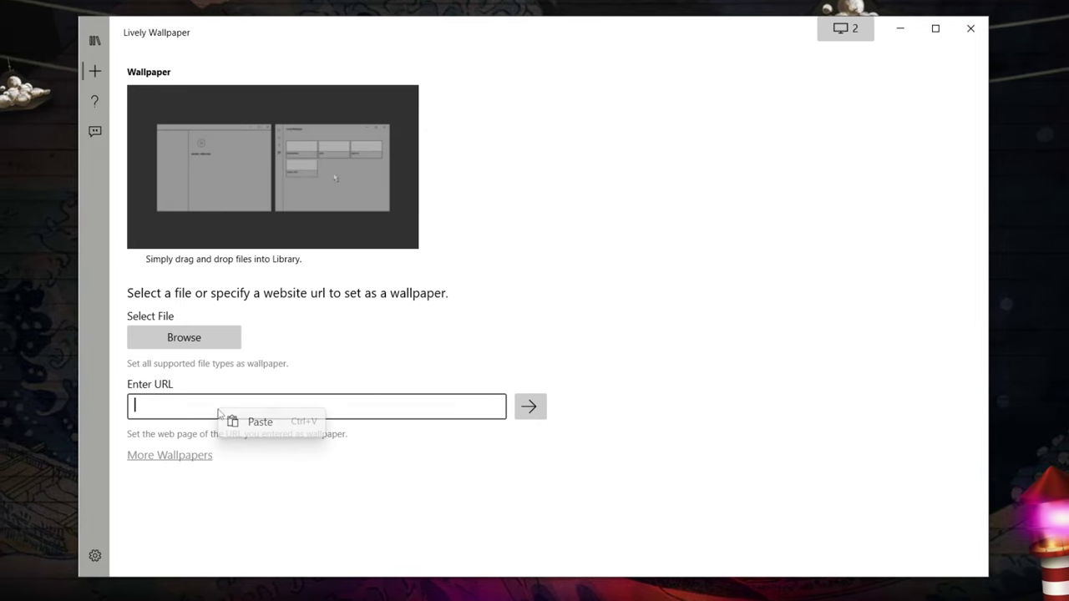
pyautogui.click(259, 423)
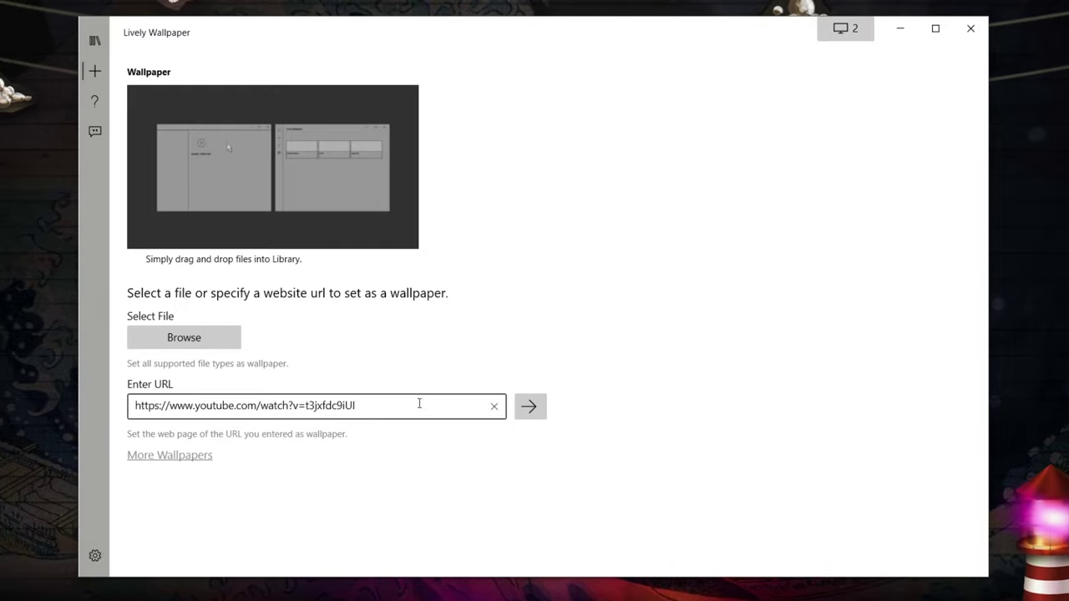
pyautogui.click(540, 407)
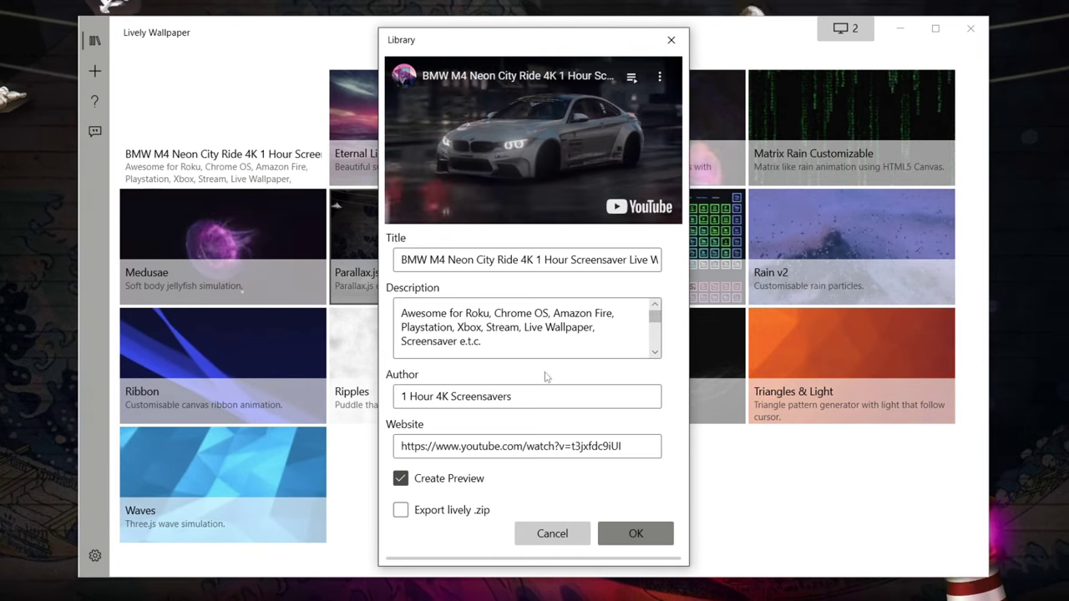
pyautogui.click(651, 538)
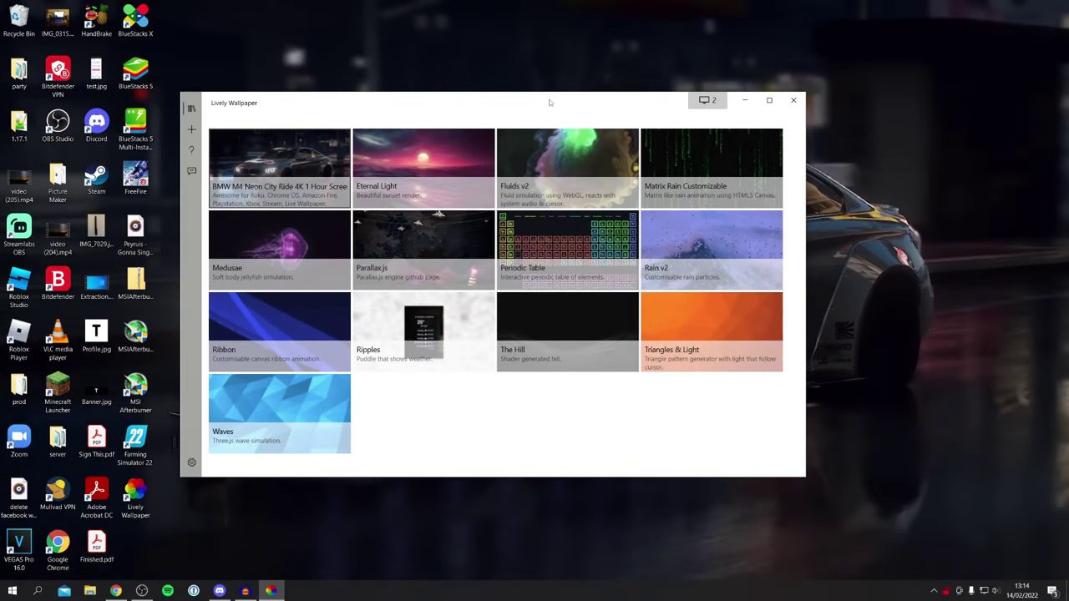
# Move the Lively window aside to confirm the BMW M4 video plays as wallpaper, then restore it.
pyautogui.moveTo(605, 26); pyautogui.dragTo(723, 518)
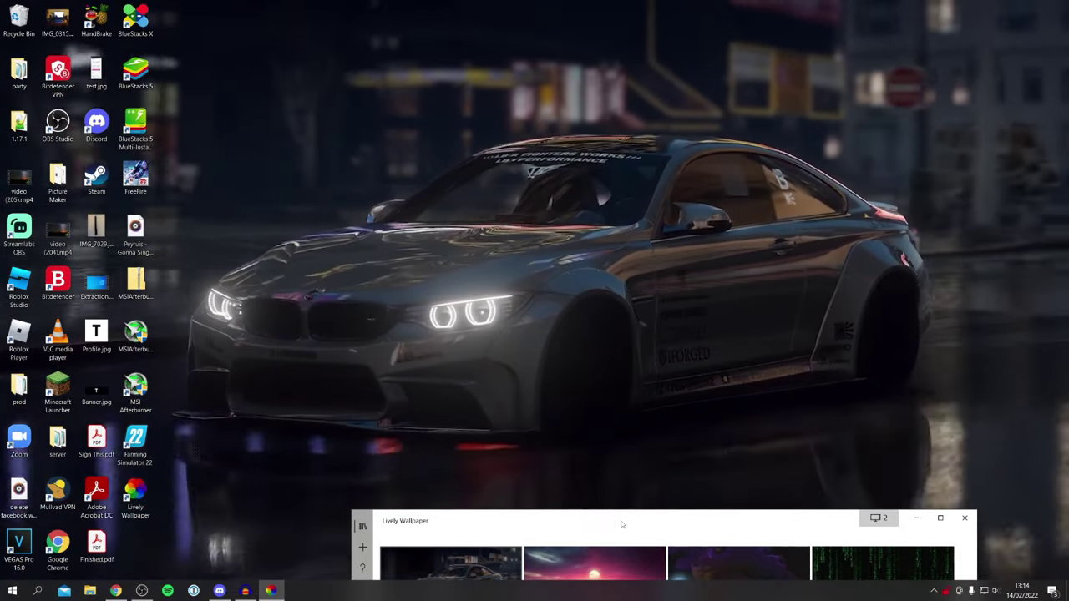
pyautogui.moveTo(621, 523); pyautogui.dragTo(500, 108)
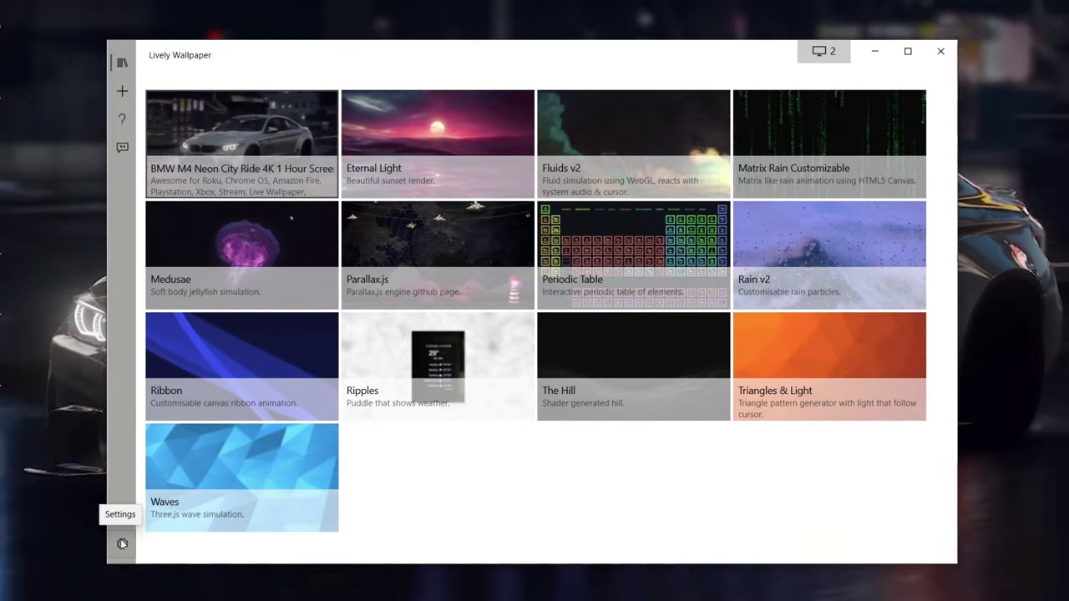
# In Settings, turn the Audio Master Volume down to 0.
pyautogui.click(122, 544)
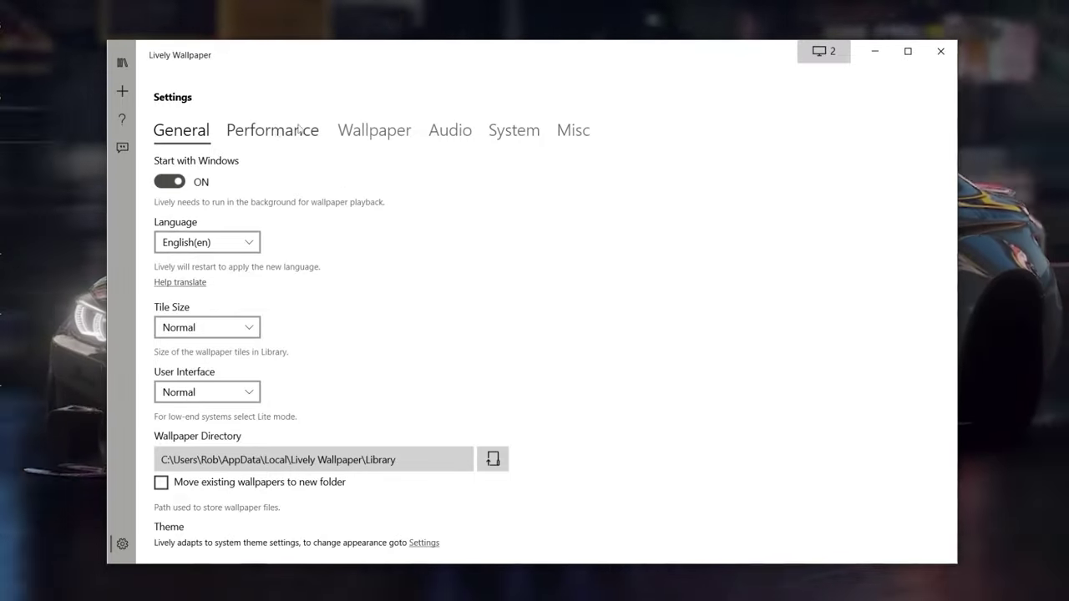
pyautogui.click(445, 134)
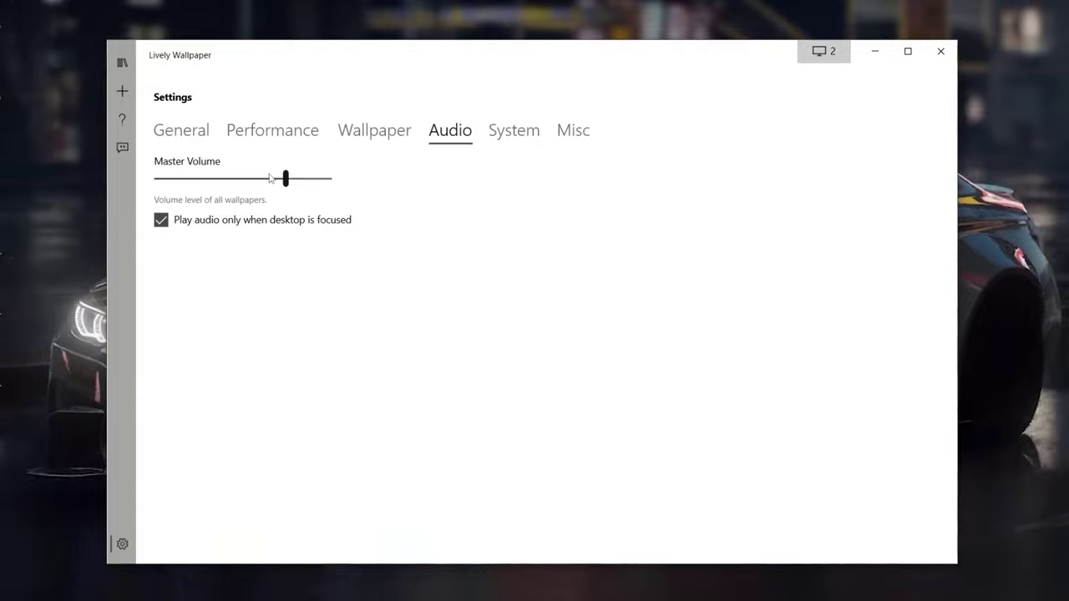
pyautogui.moveTo(269, 183); pyautogui.dragTo(175, 183)
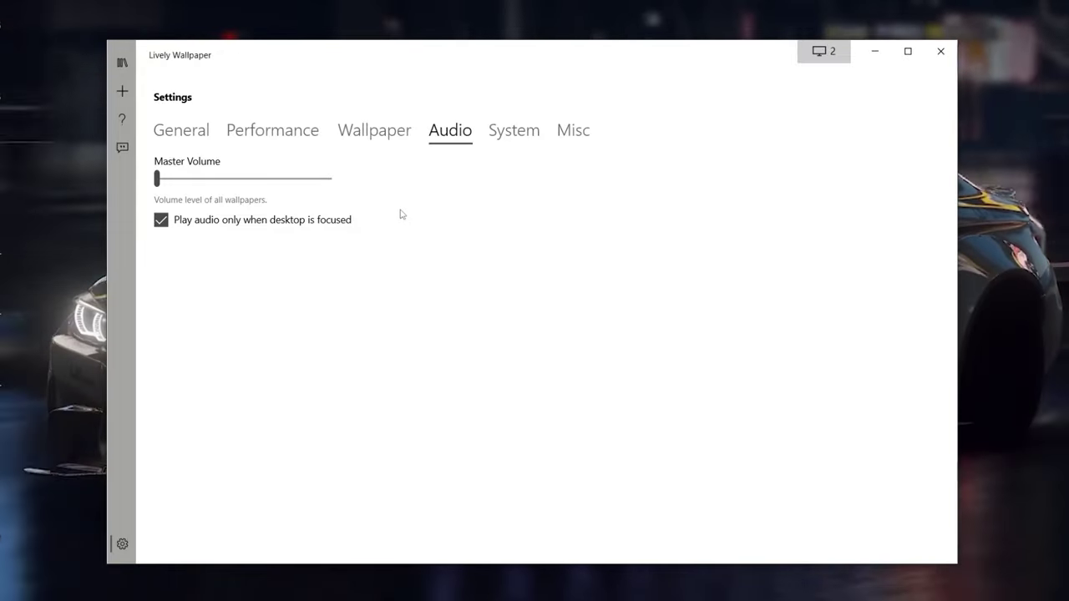
# Review the General, Performance and Wallpaper settings tabs, ending back on General.
pyautogui.click(173, 134)
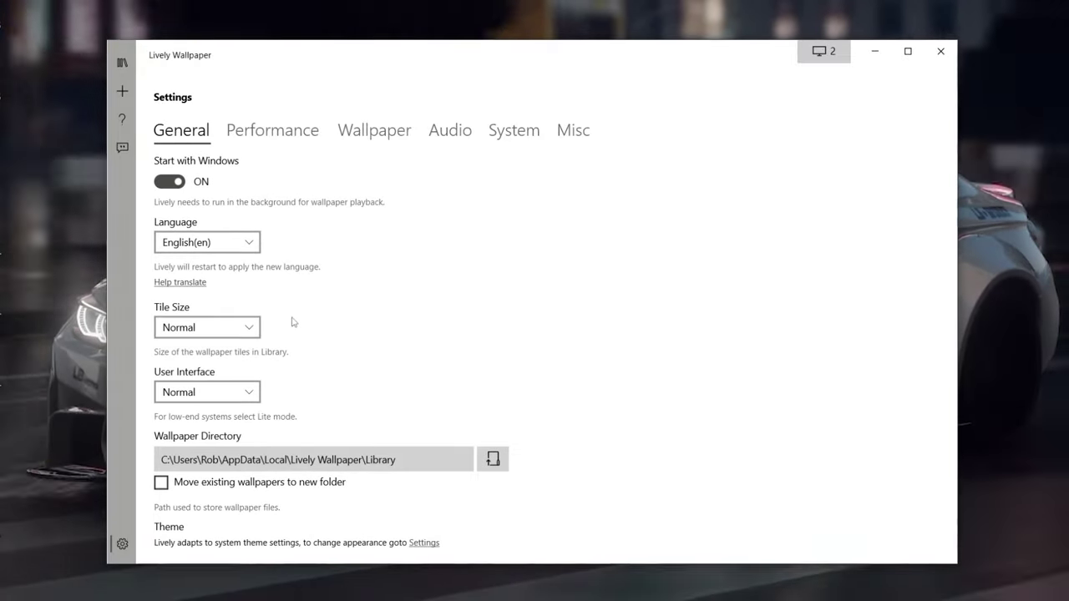
pyautogui.click(276, 136)
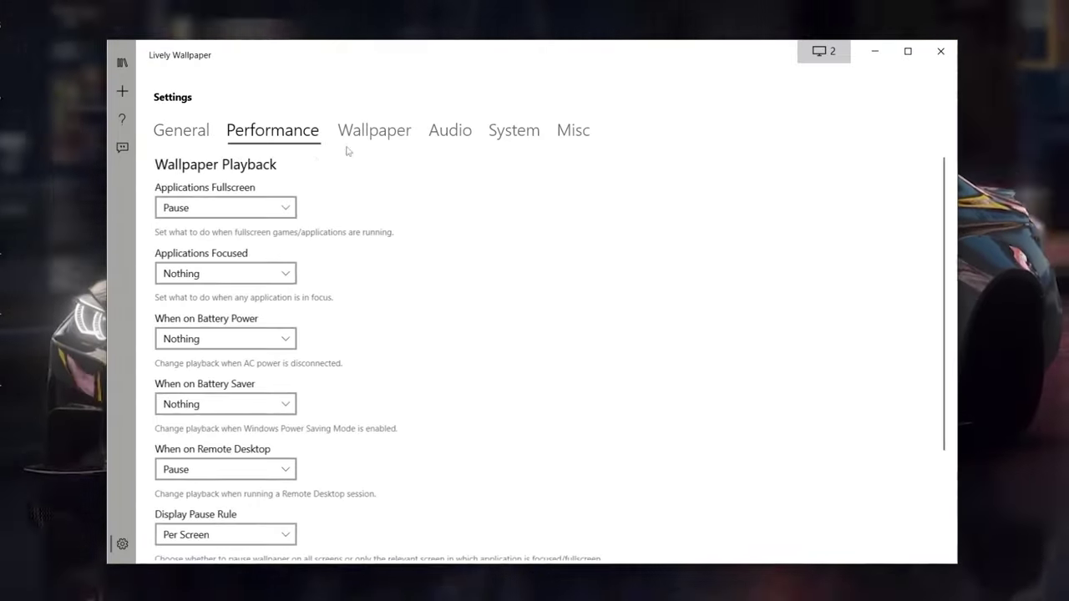
pyautogui.click(376, 135)
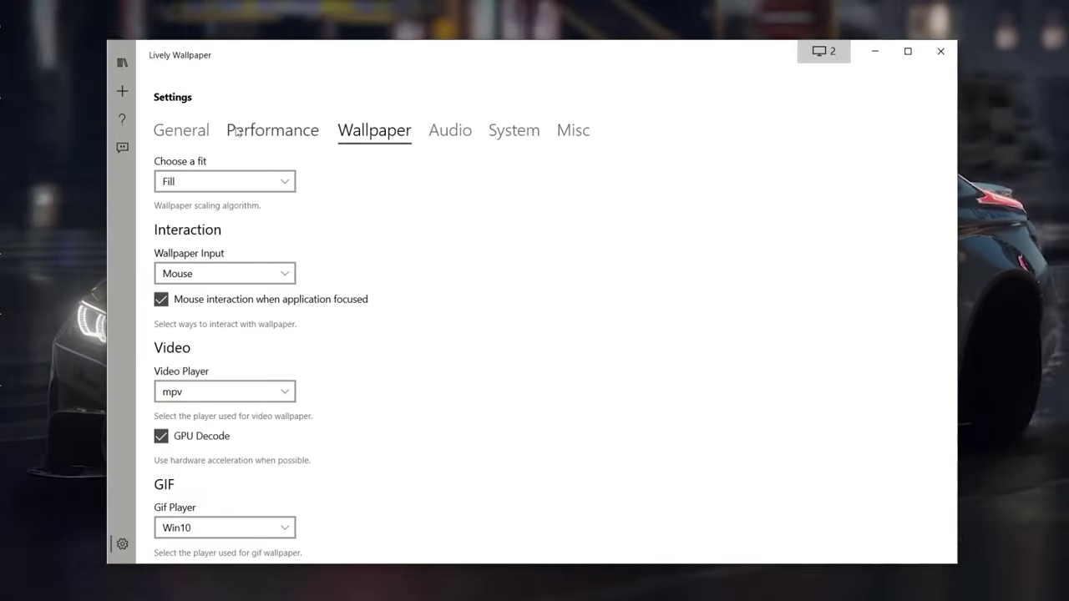
pyautogui.click(205, 134)
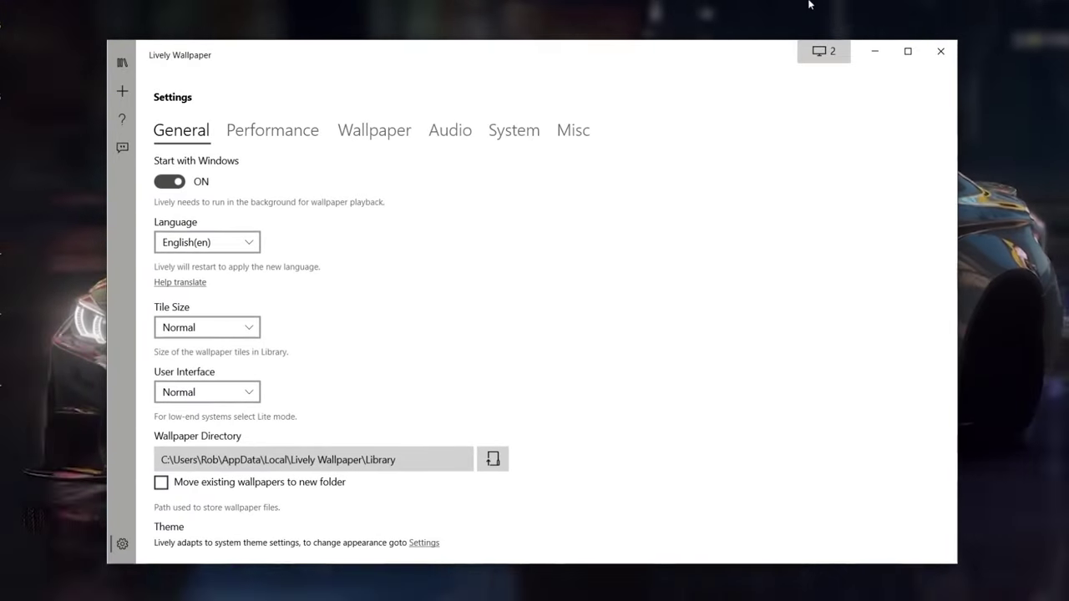